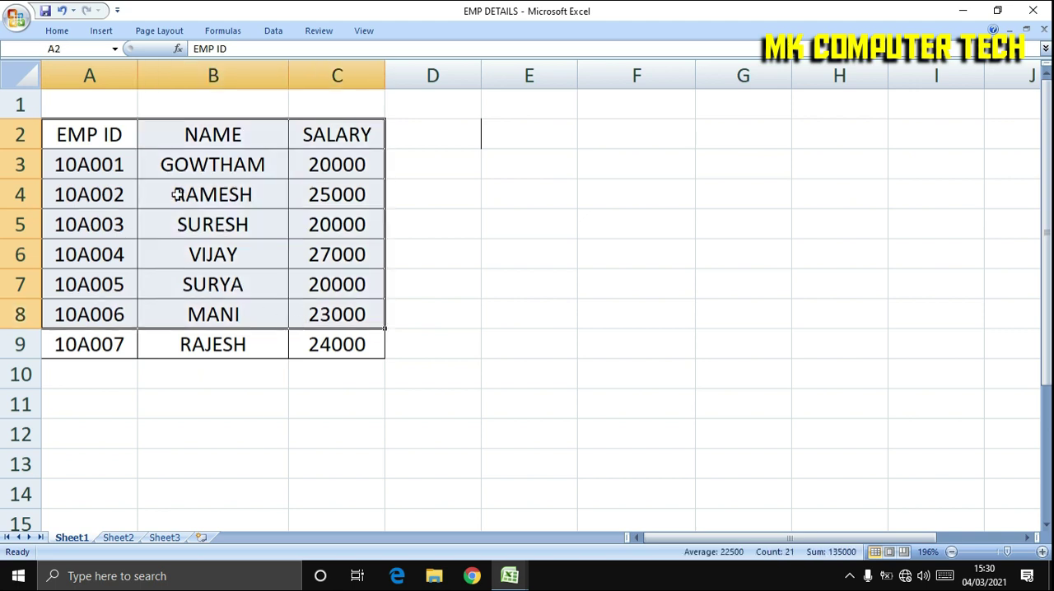
Compare the employee table in the EMP DETAILS workbook with the bonus table in the Bonus details workbook.
click(110, 191)
click(333, 186)
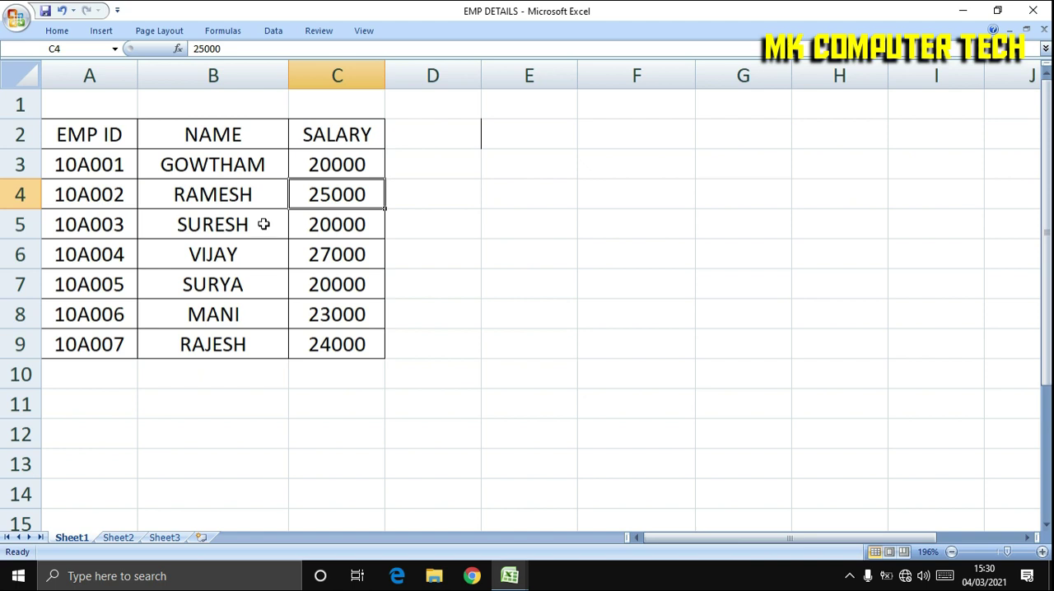
click(509, 576)
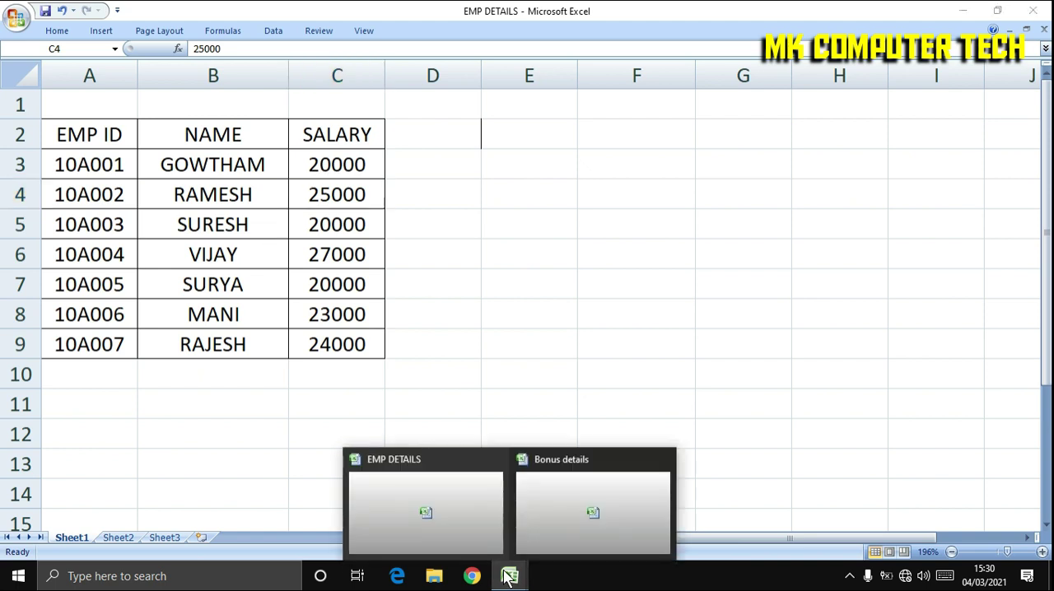
click(575, 513)
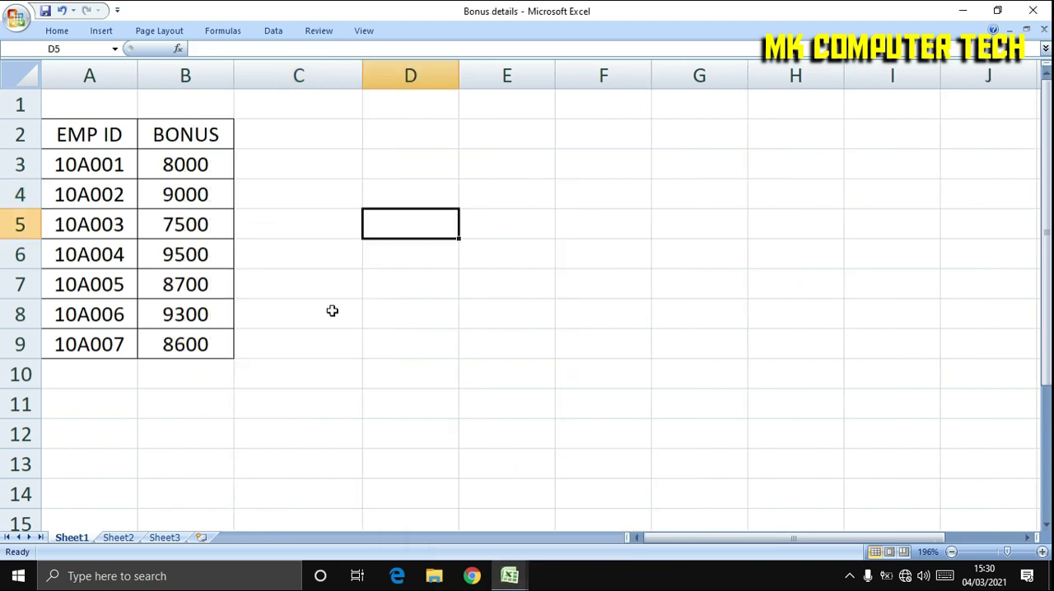
click(97, 191)
click(185, 168)
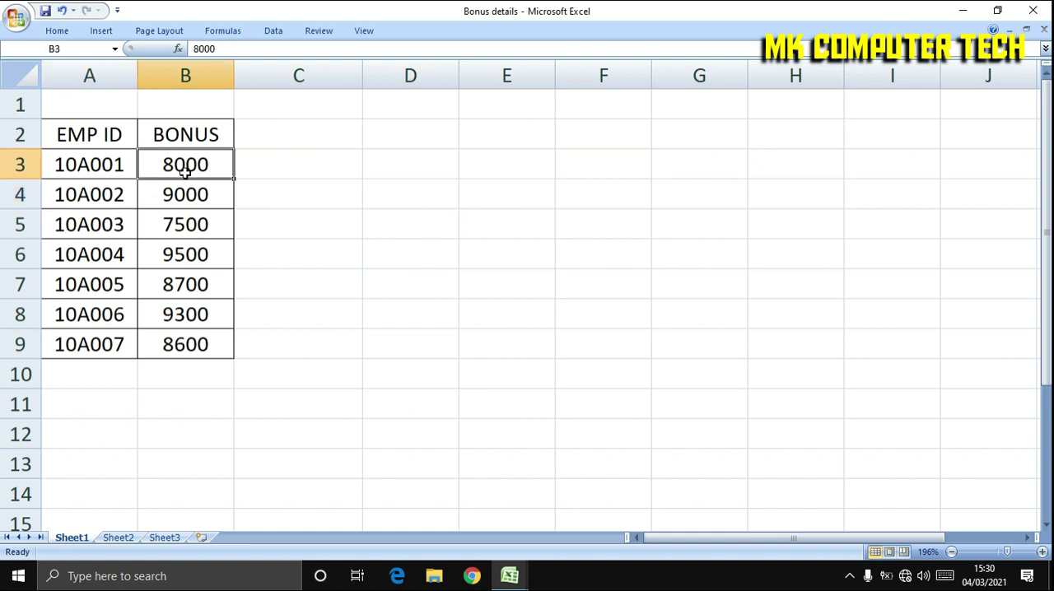
mouse_move(510, 576)
click(482, 540)
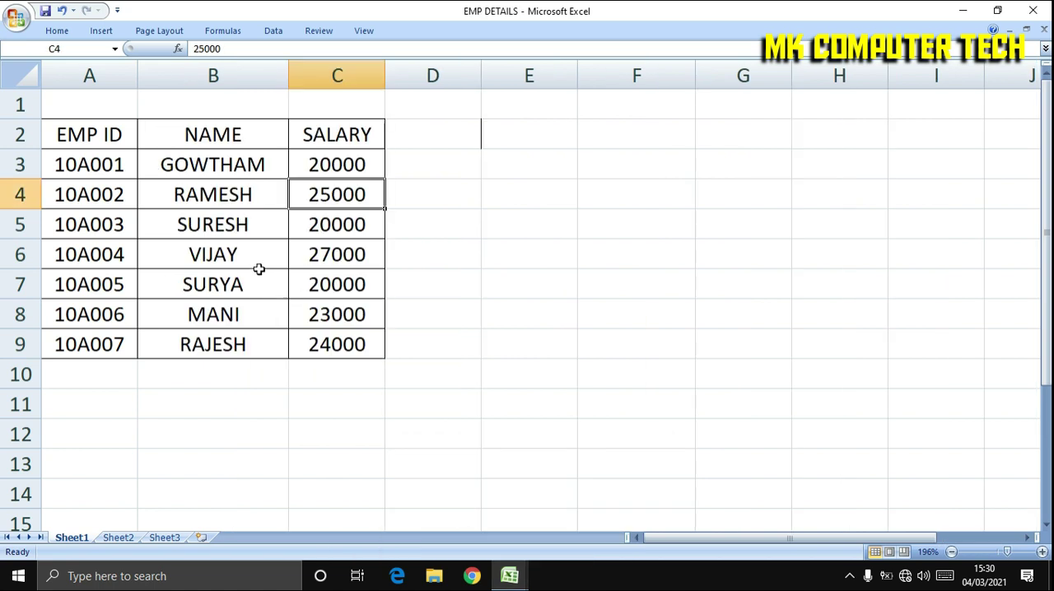
mouse_move(509, 576)
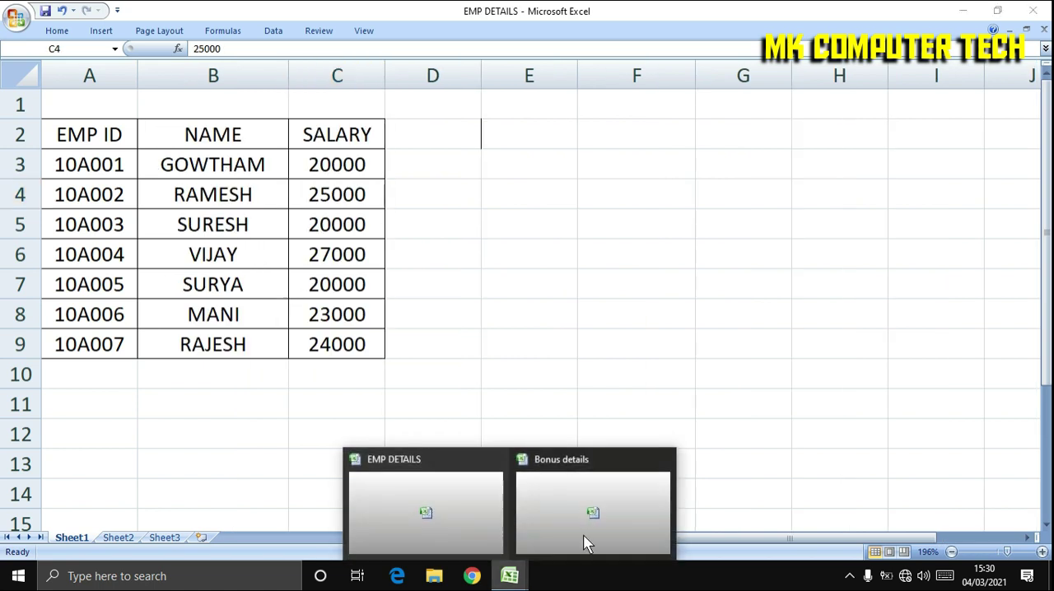
click(585, 534)
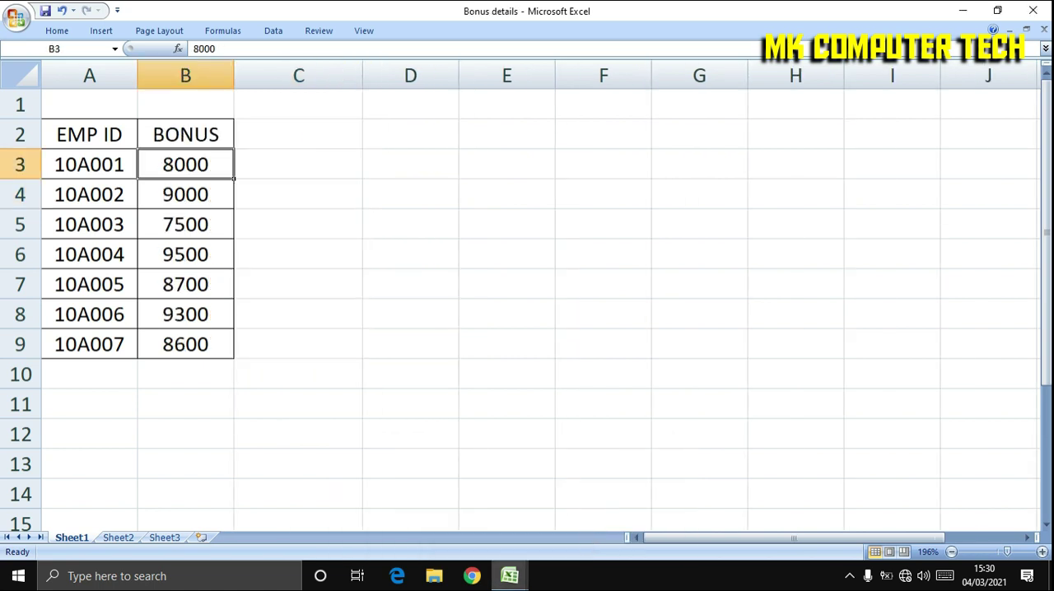
click(487, 552)
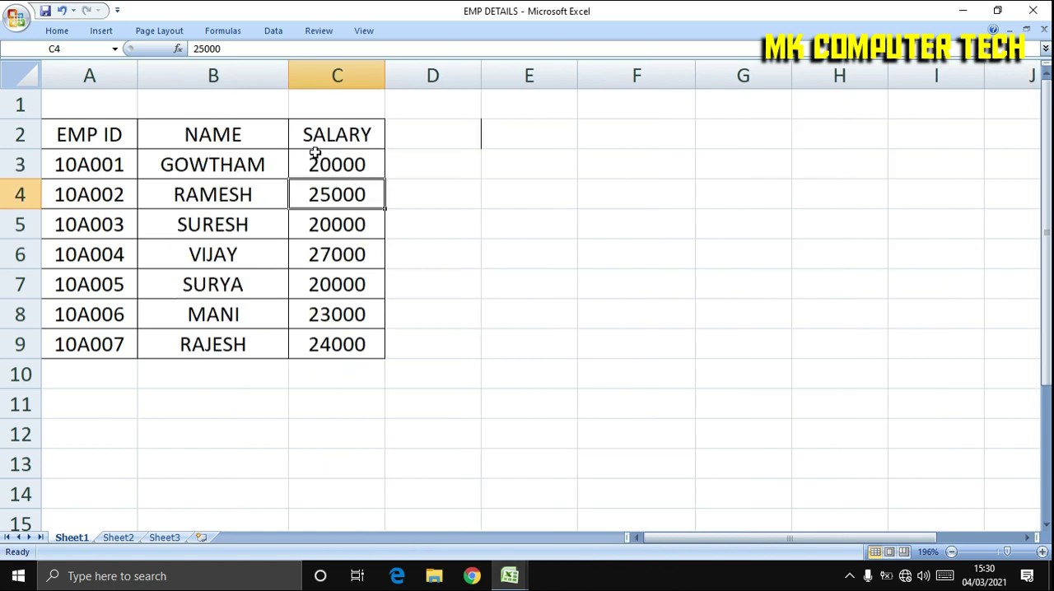
Add the column header BONUS in cell D2 of the EMP DETAILS workbook, beside SALARY.
click(211, 165)
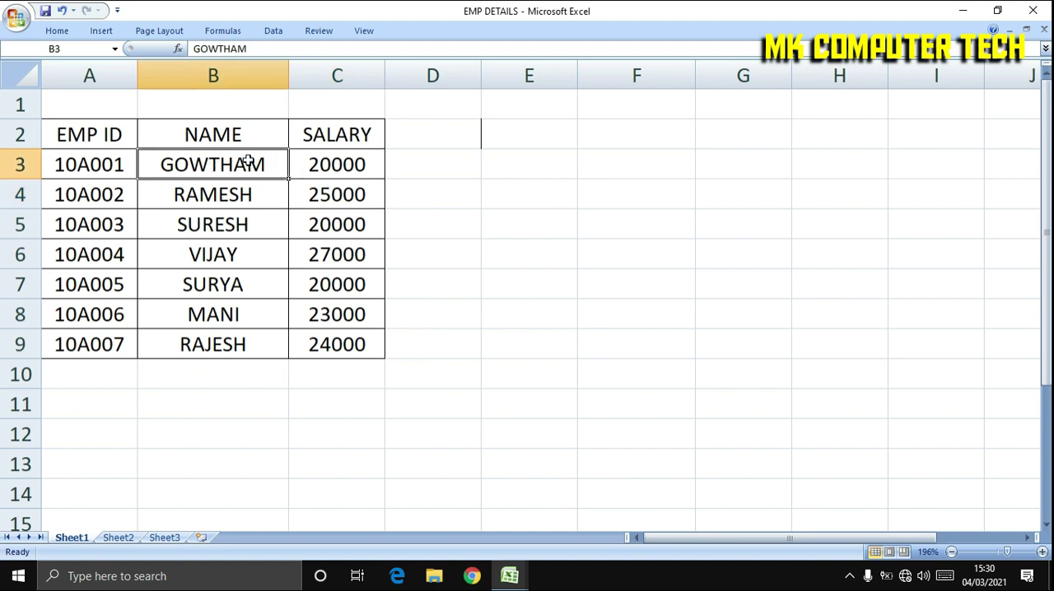
click(389, 169)
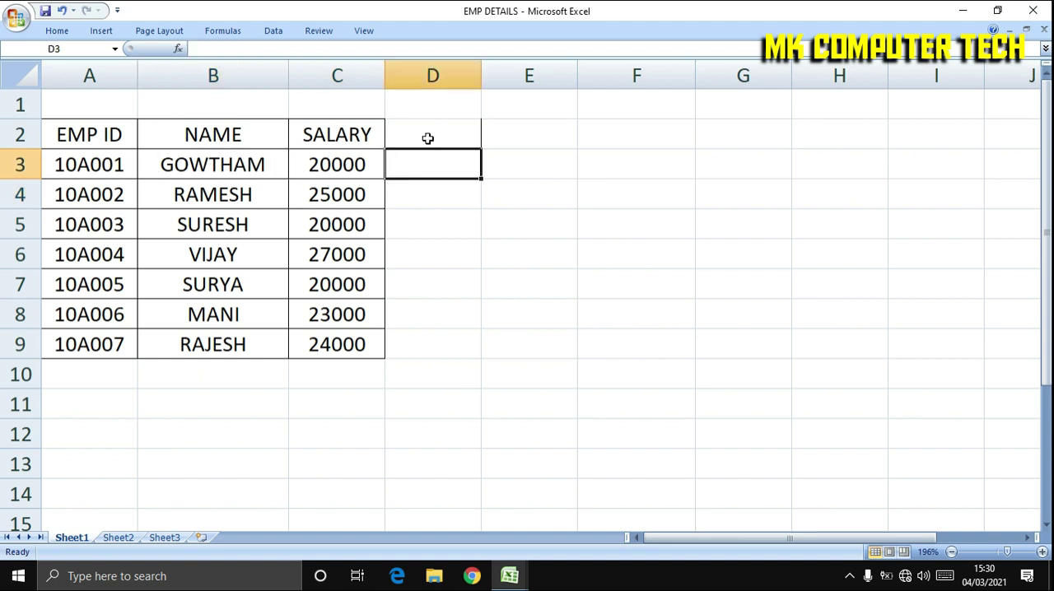
click(428, 137)
text(BONUS)
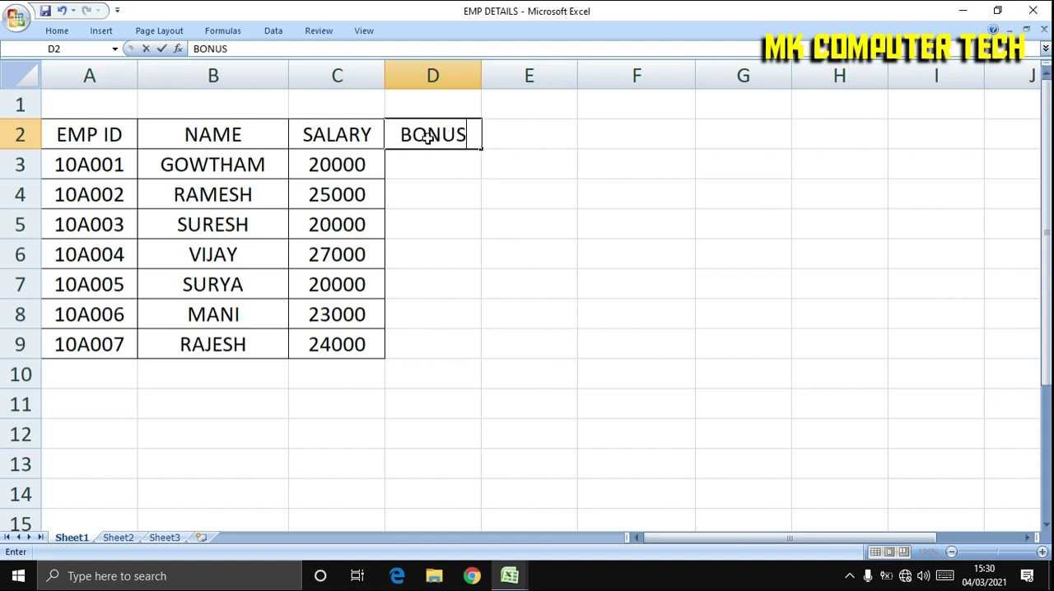
key(Return)
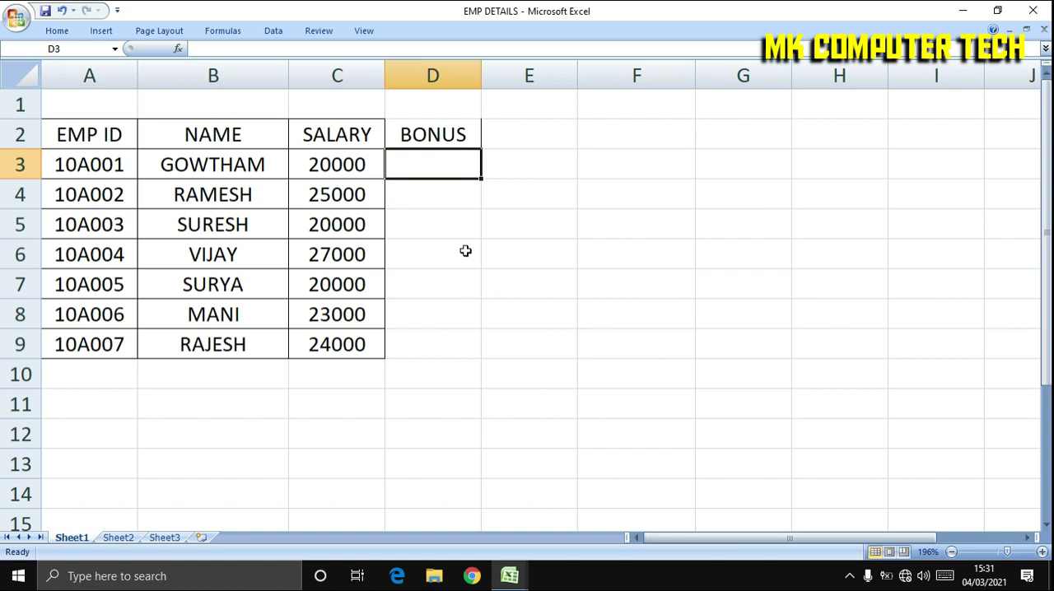
key(Right)
key(Left)
click(448, 130)
click(430, 167)
key(Right)
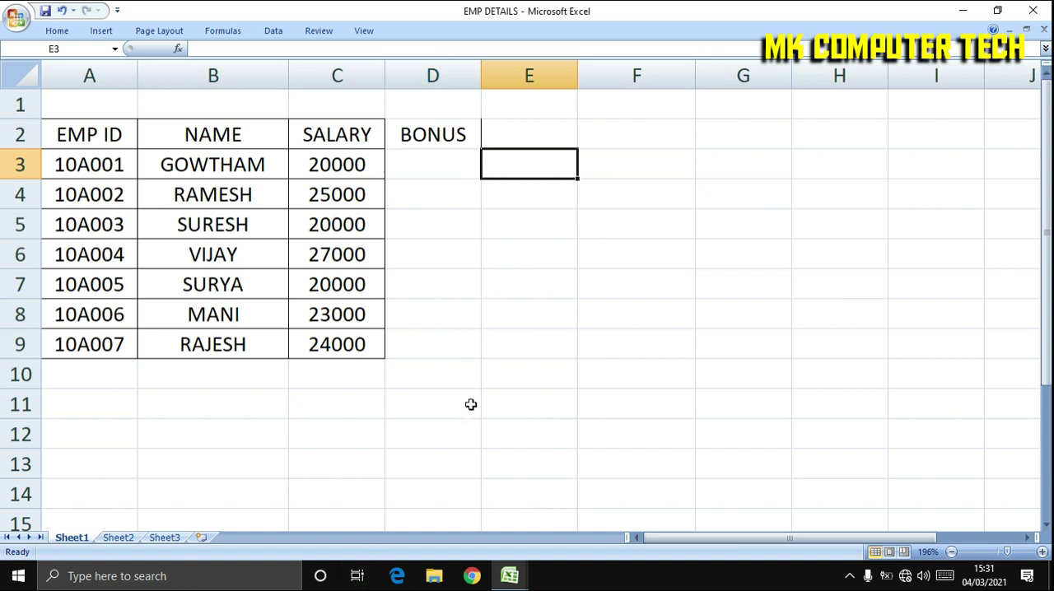
key(Left)
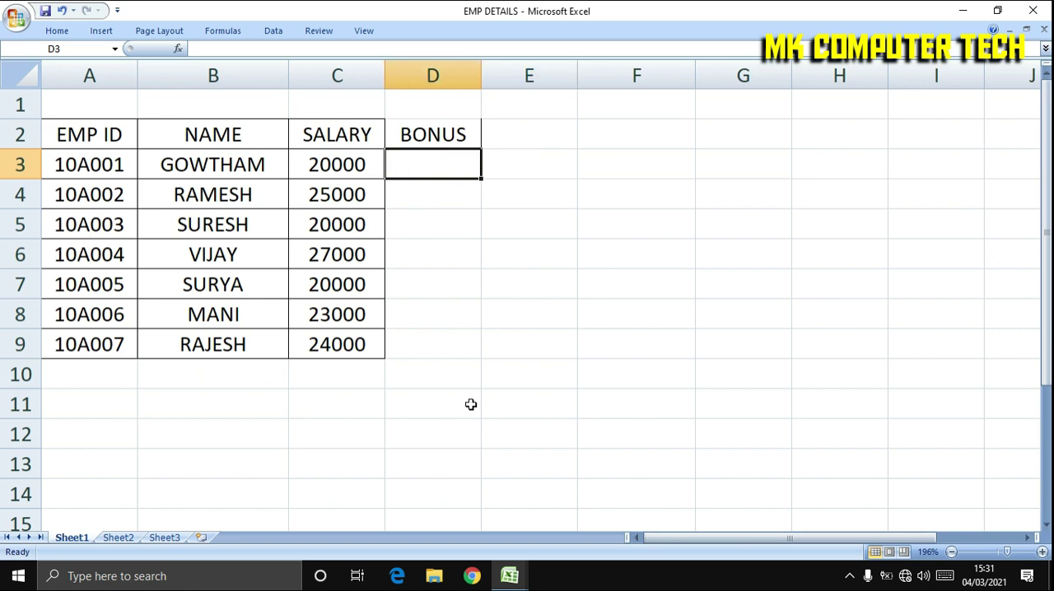
Start a VLOOKUP formula in cell D3 with the EMP ID range A3:A9 as its lookup value.
text(=)
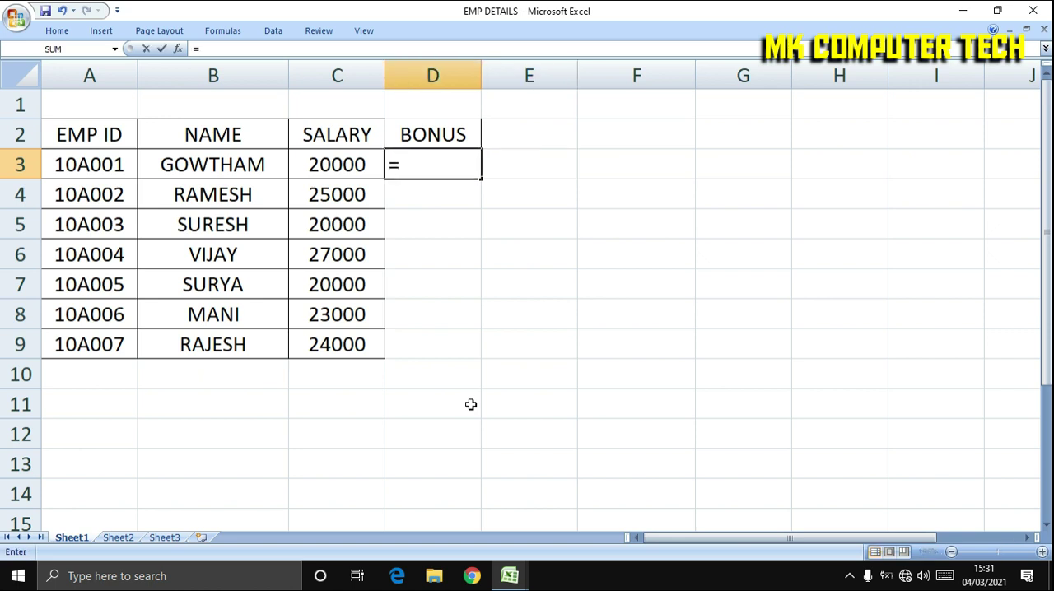
text(VL)
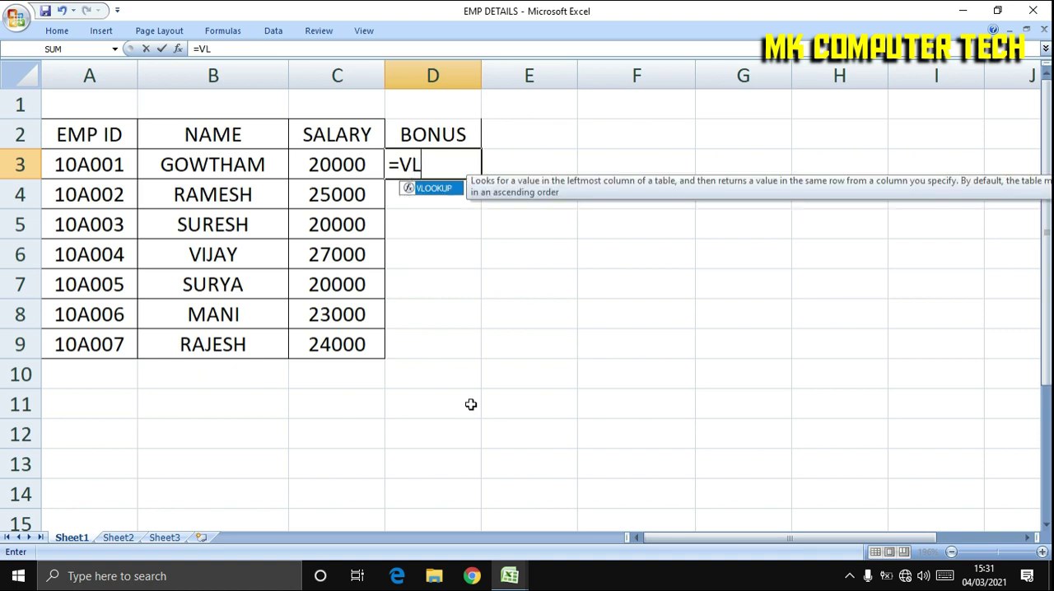
text(OOKUP)
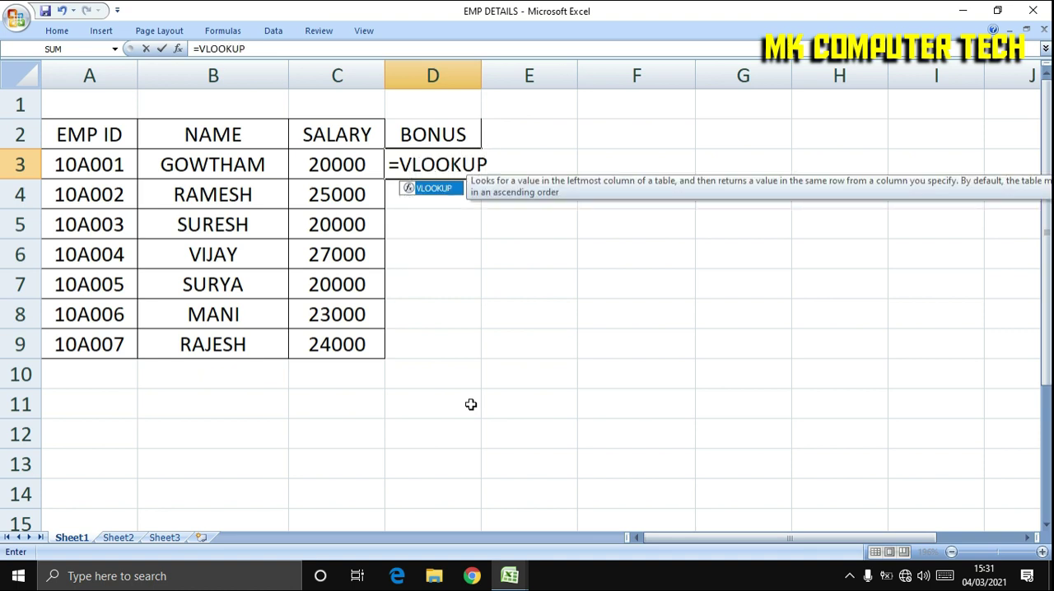
text(()
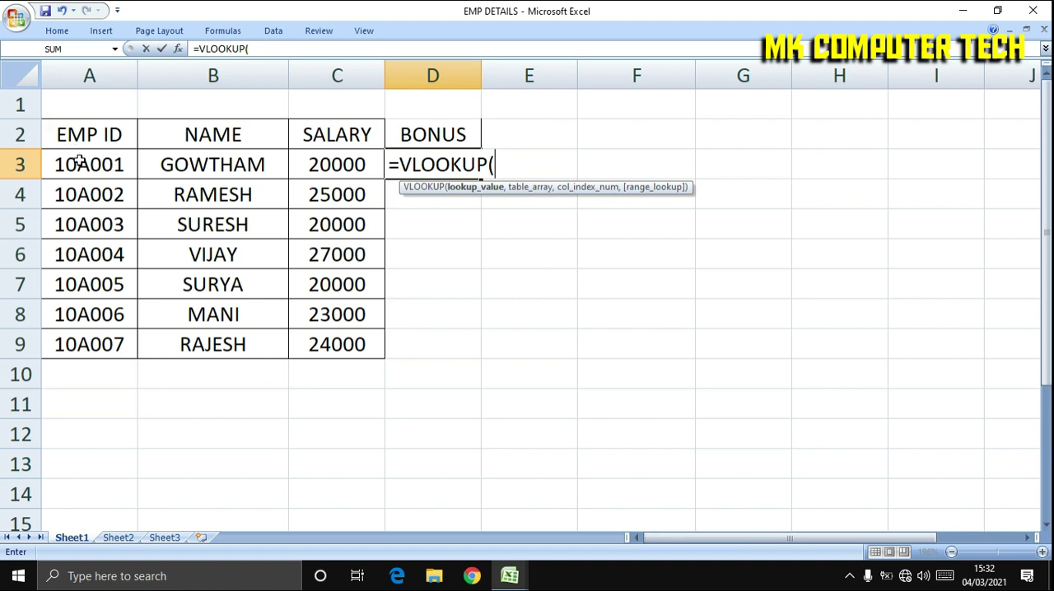
click(82, 167)
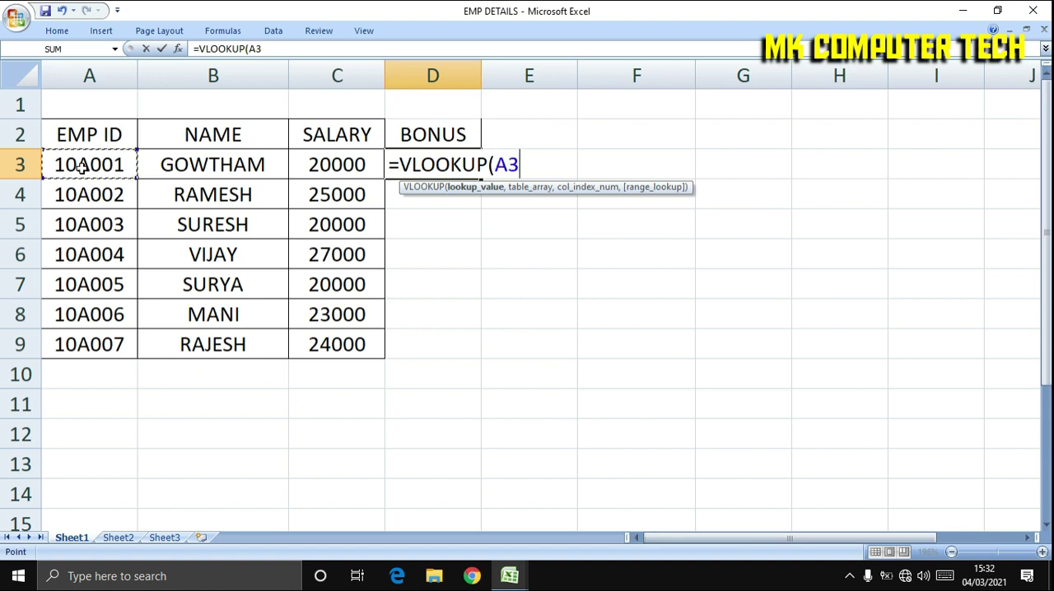
click(137, 180)
drag(137, 183, 134, 350)
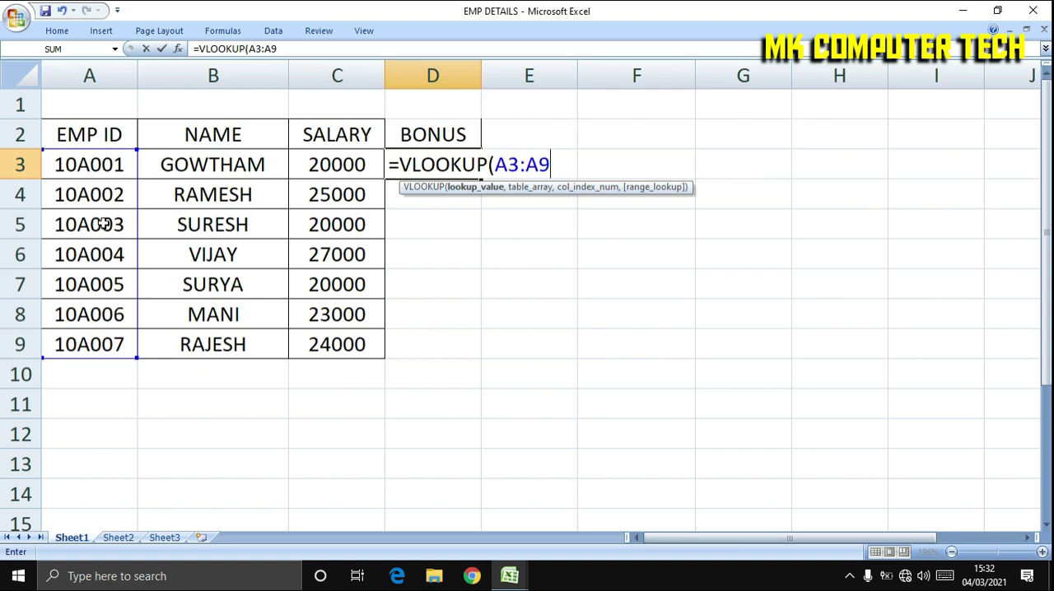
text(,)
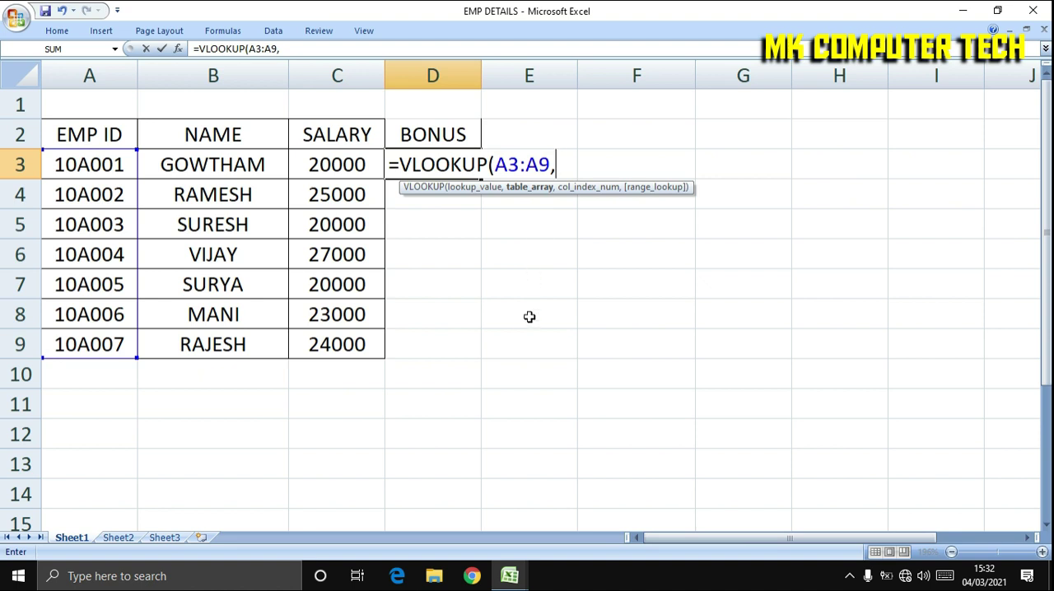
Set the VLOOKUP table array to $A$3:$B$9 on Sheet1 of the Bonus details workbook and proceed to the column index argument.
click(509, 576)
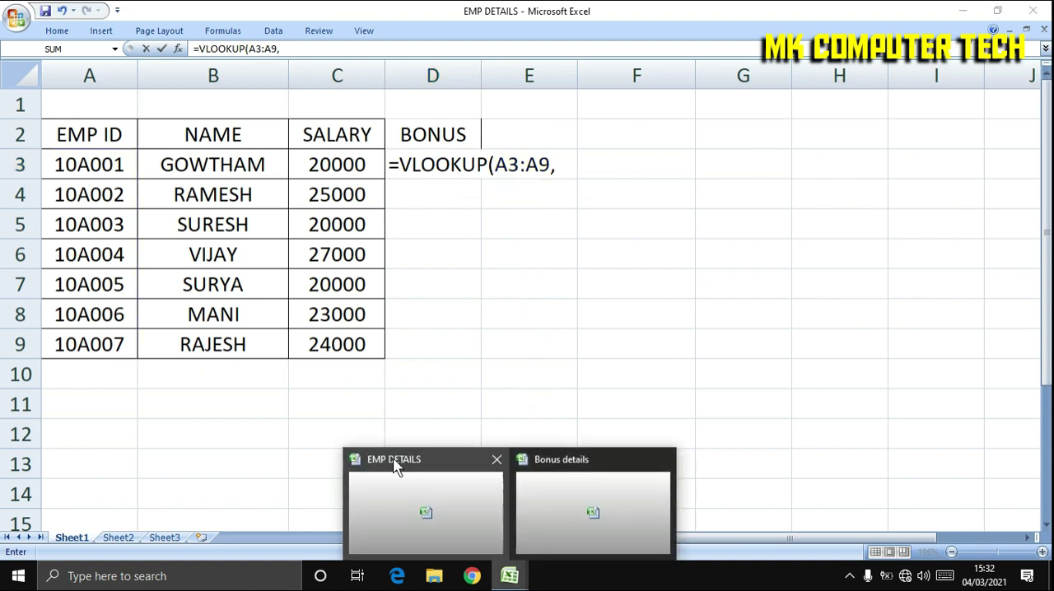
click(555, 486)
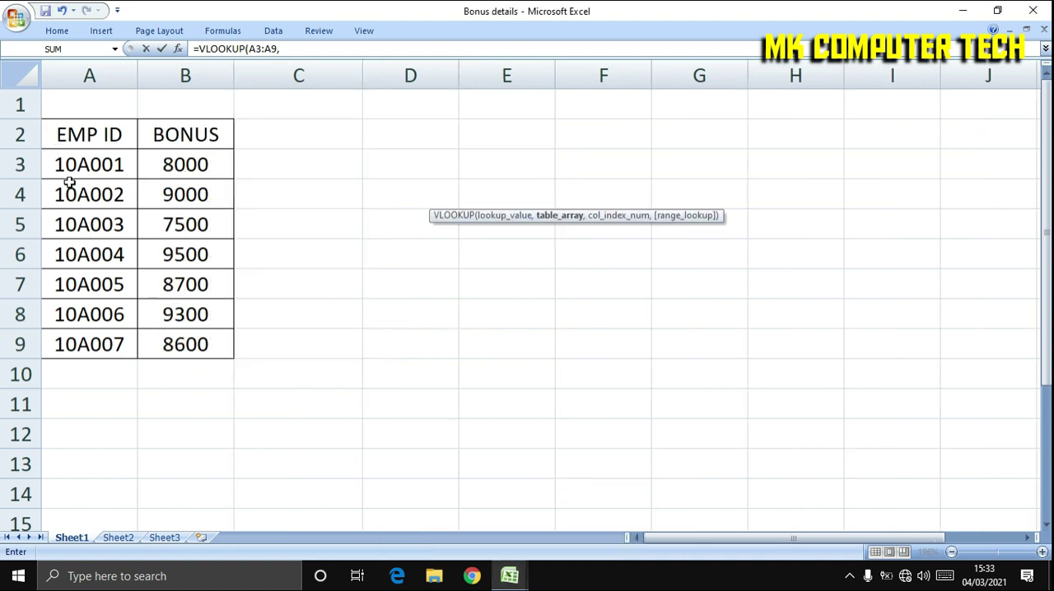
mouse_move(508, 567)
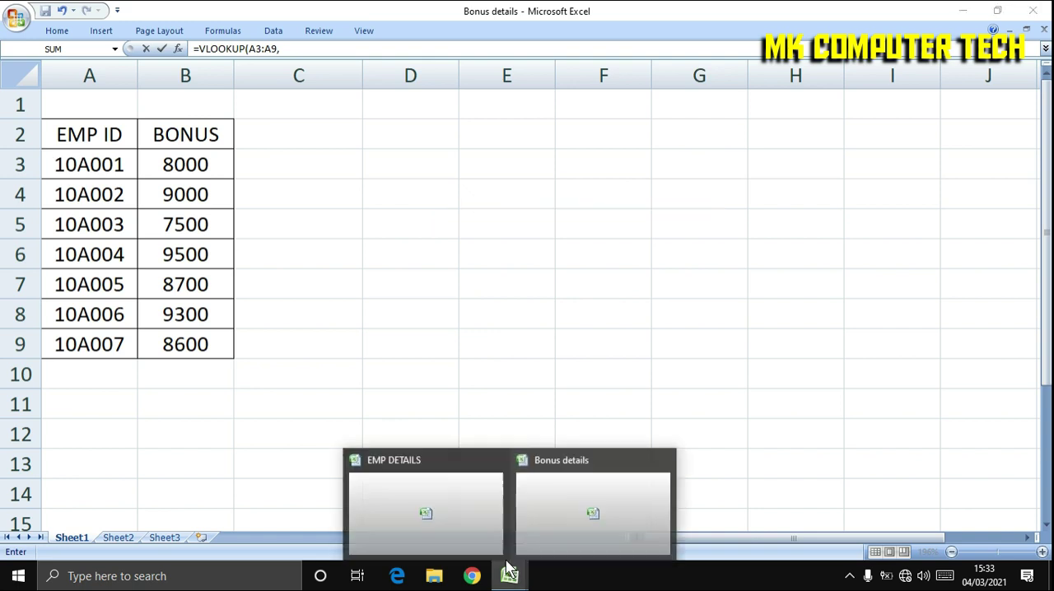
click(474, 499)
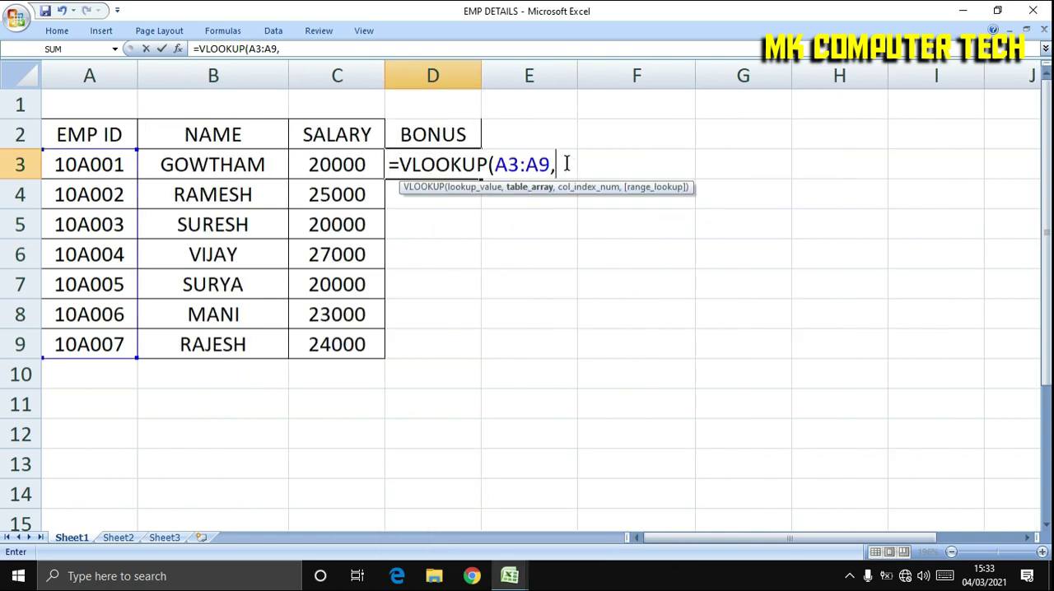
mouse_move(510, 581)
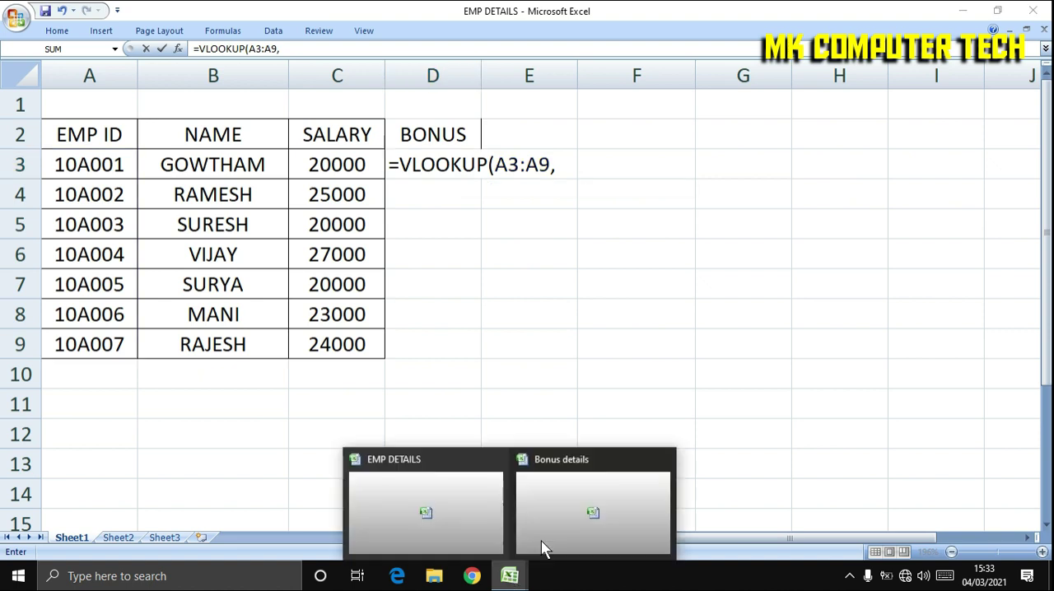
click(577, 520)
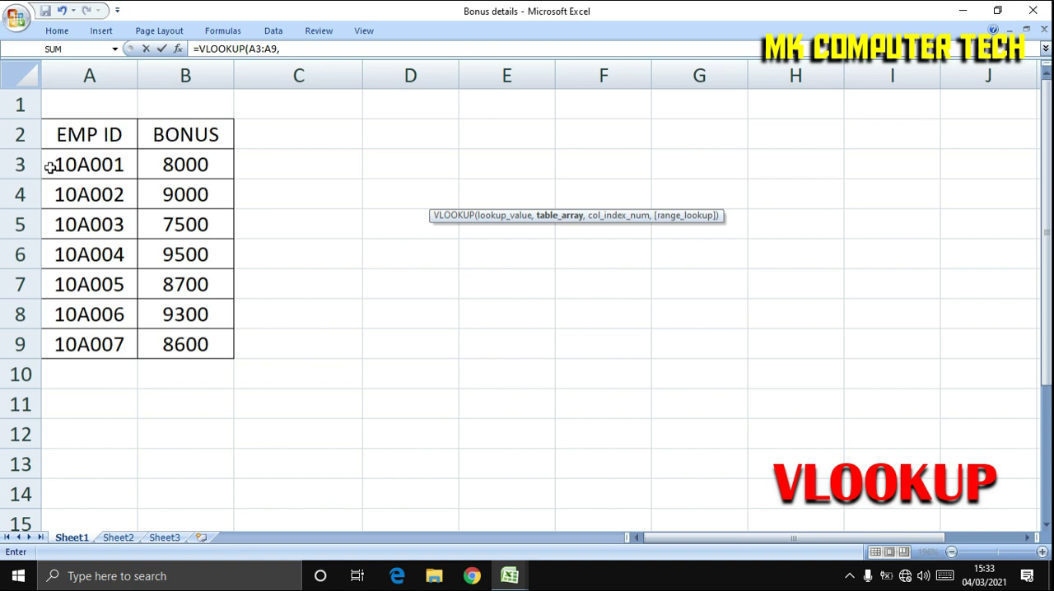
drag(49, 168, 203, 344)
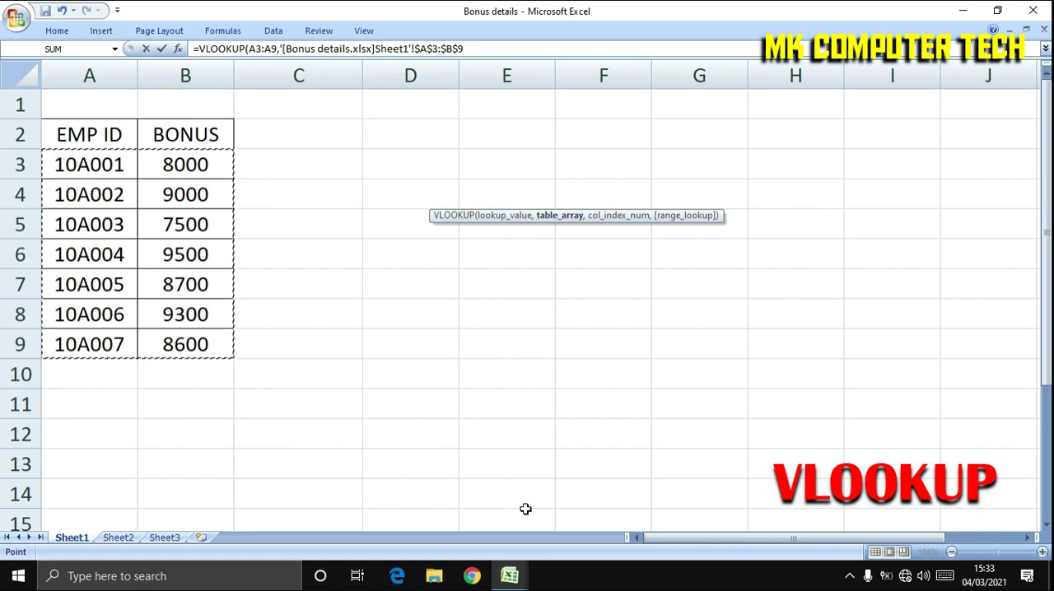
click(510, 576)
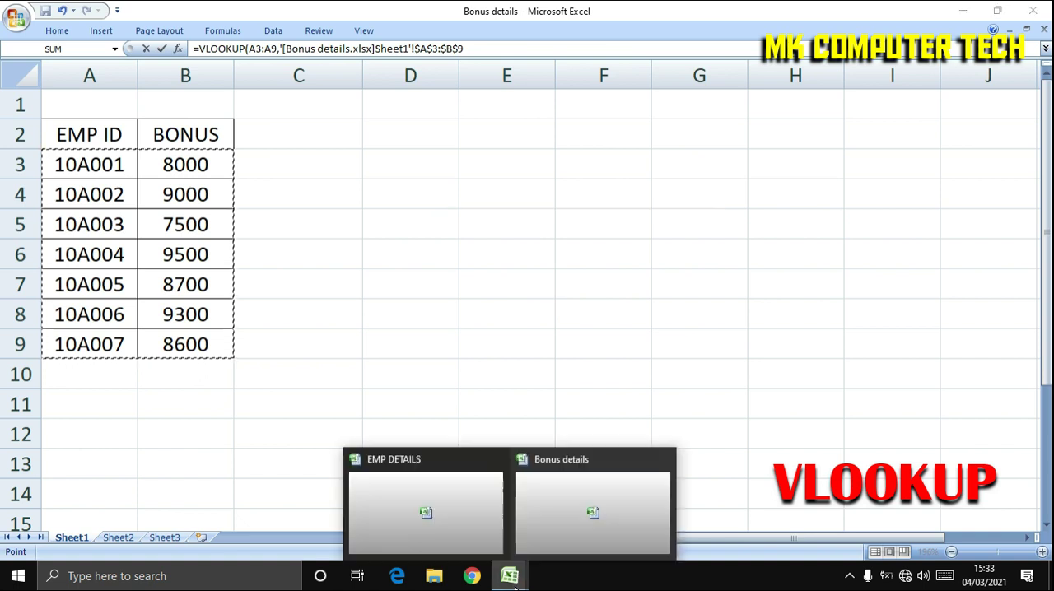
click(451, 518)
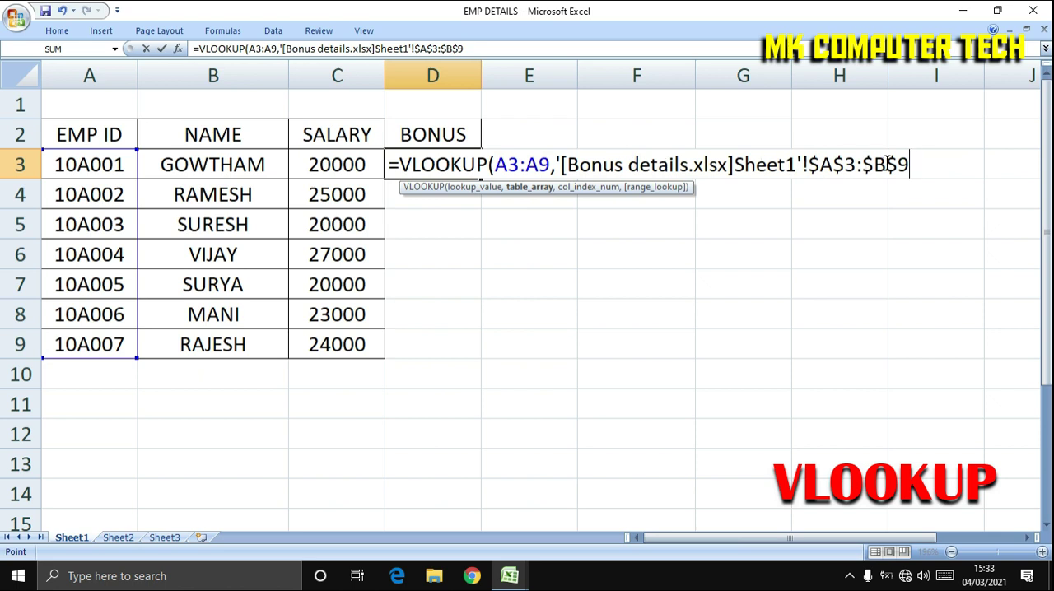
text(,)
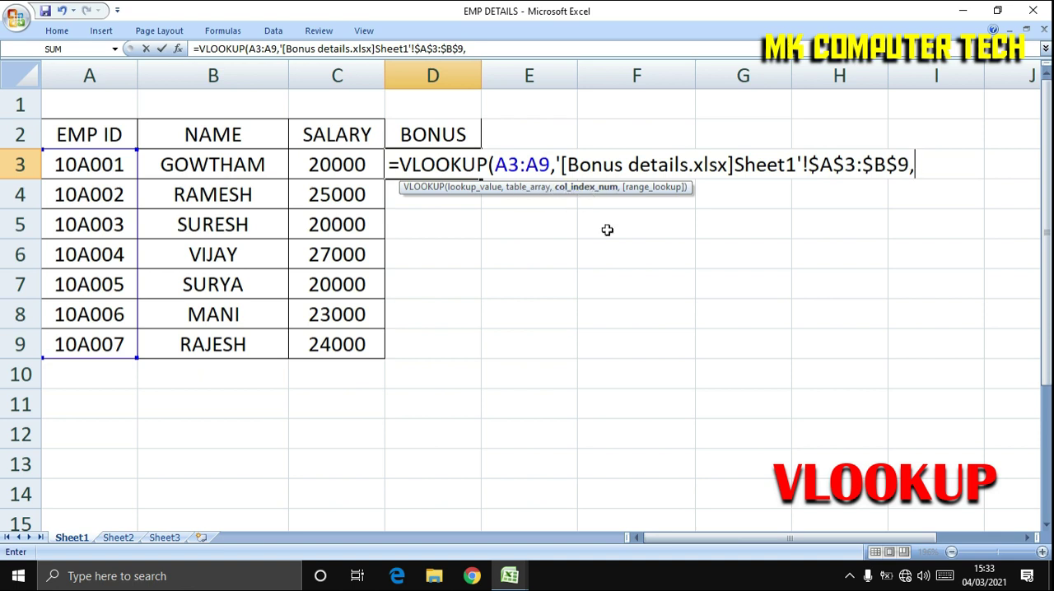
Check the BONUS column's position in the Bonus details workbook and return to the formula in EMP DETAILS.
click(509, 576)
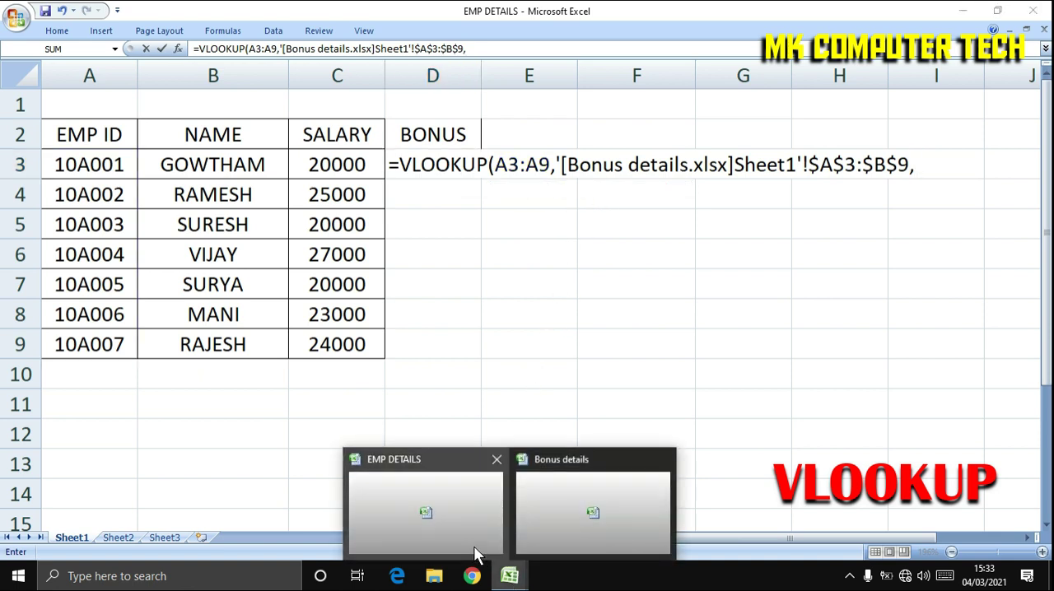
click(567, 504)
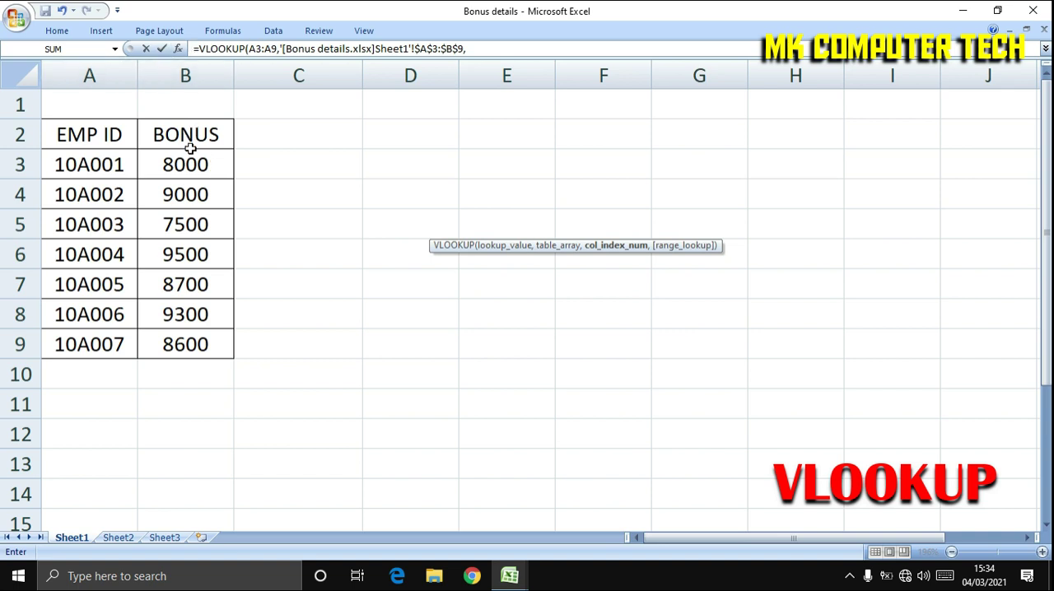
click(509, 579)
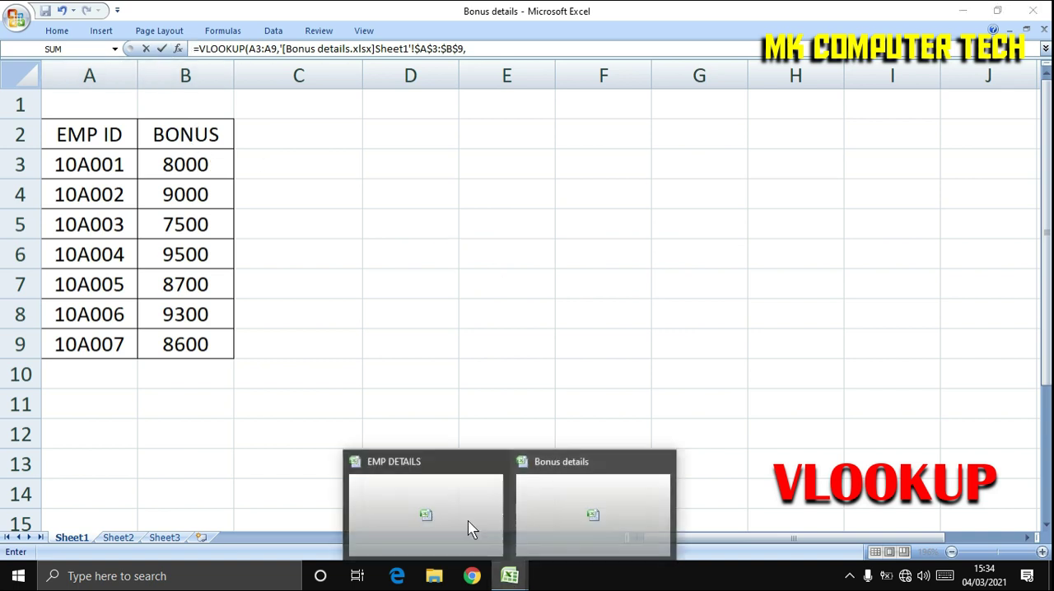
click(434, 510)
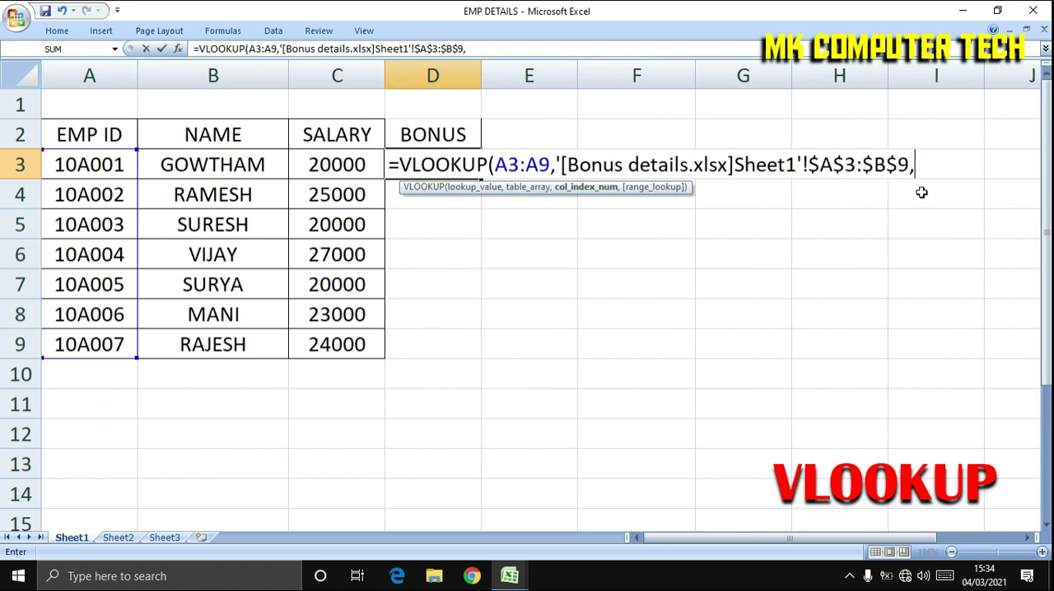
Complete the VLOOKUP formula in D3 with column index 2 and an empty range_lookup argument.
text(,)
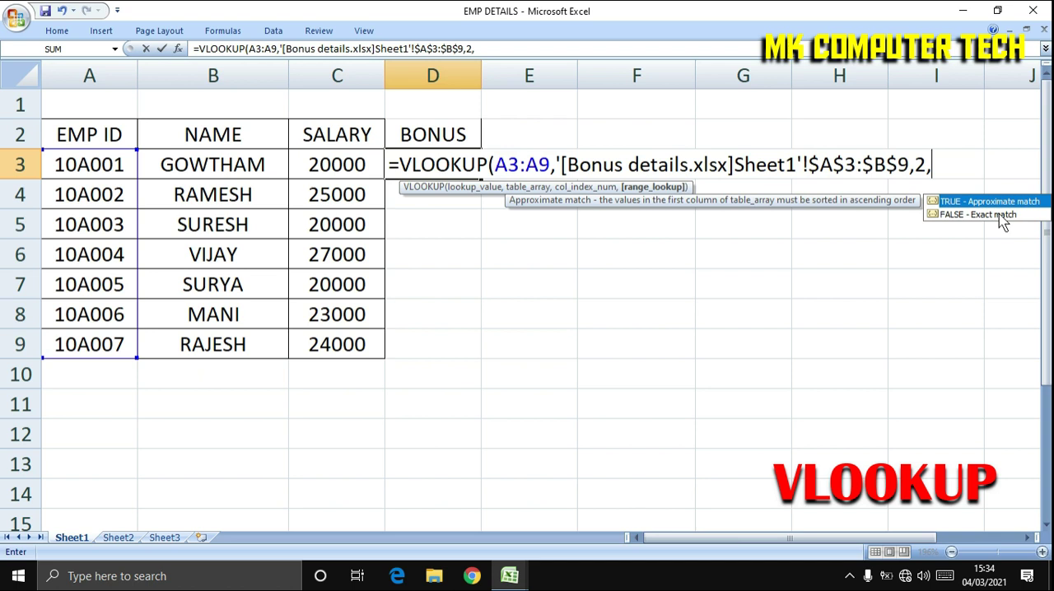
click(1000, 216)
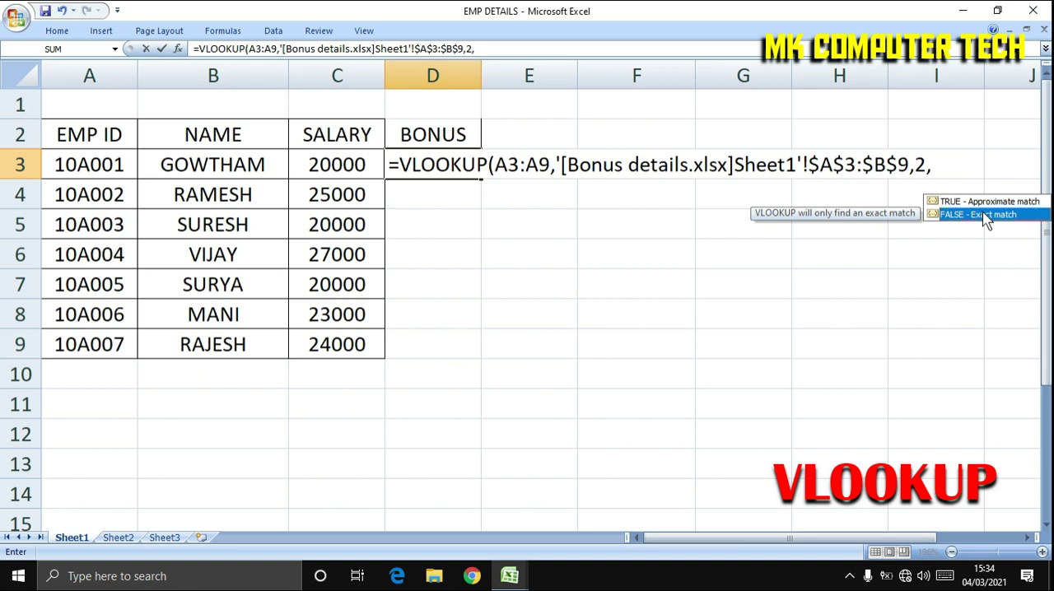
key(Return)
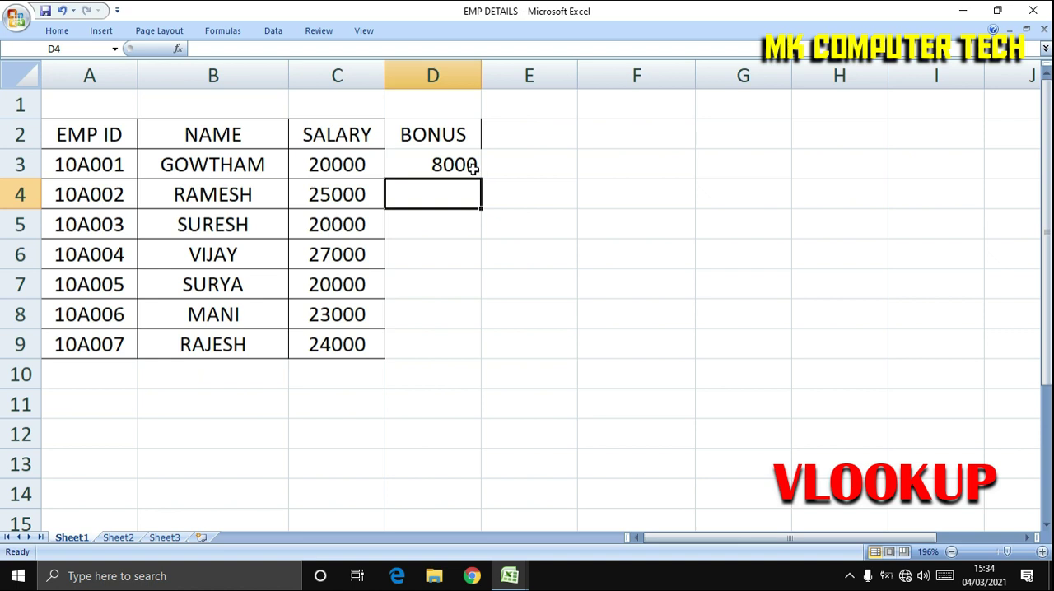
Check the bonus returned in D3 against the Bonus details workbook and return to EMP DETAILS.
click(511, 575)
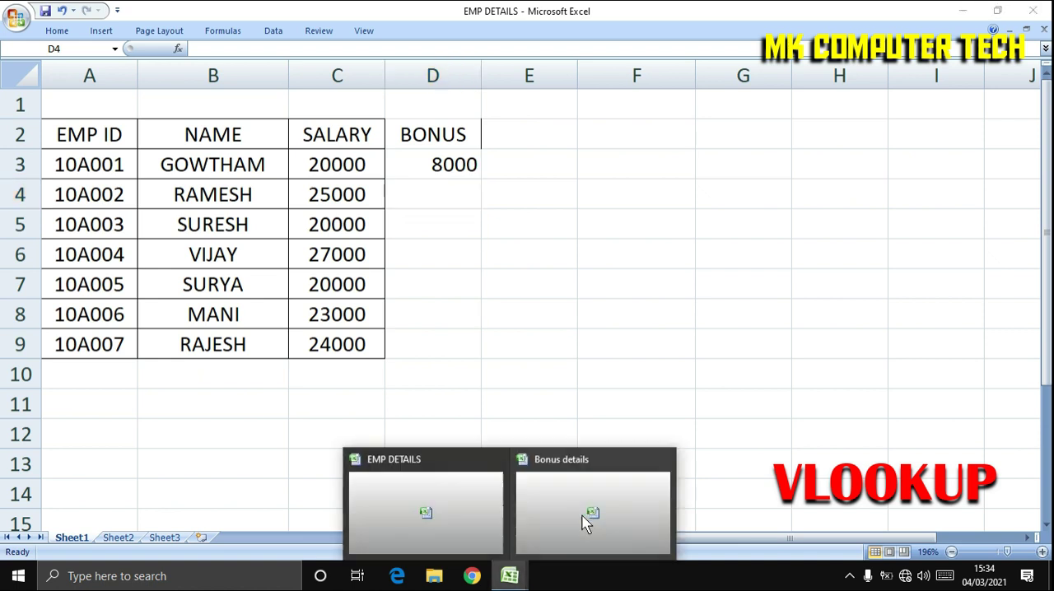
click(585, 525)
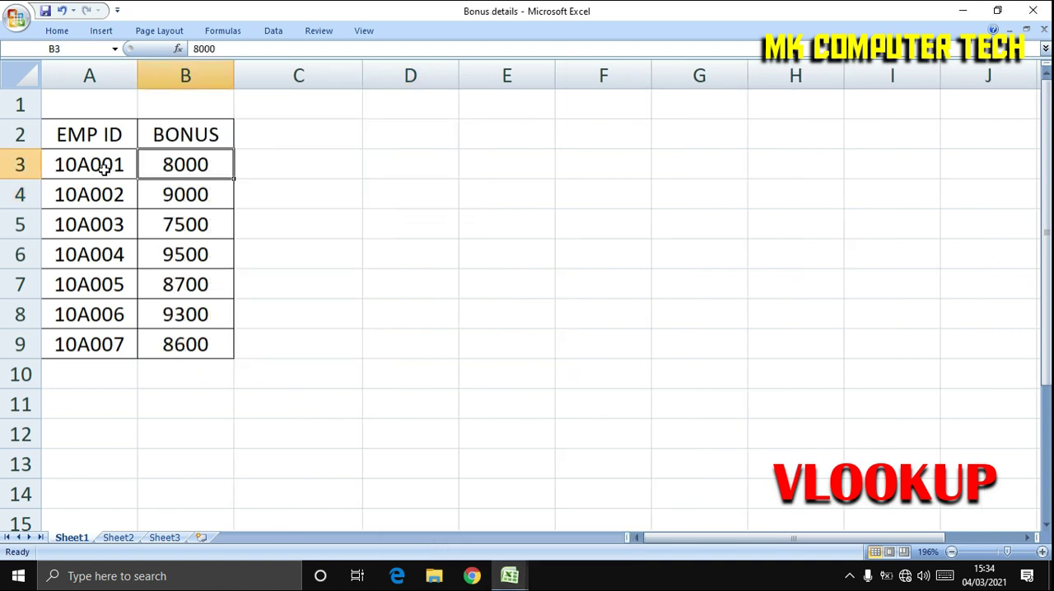
click(509, 575)
click(445, 531)
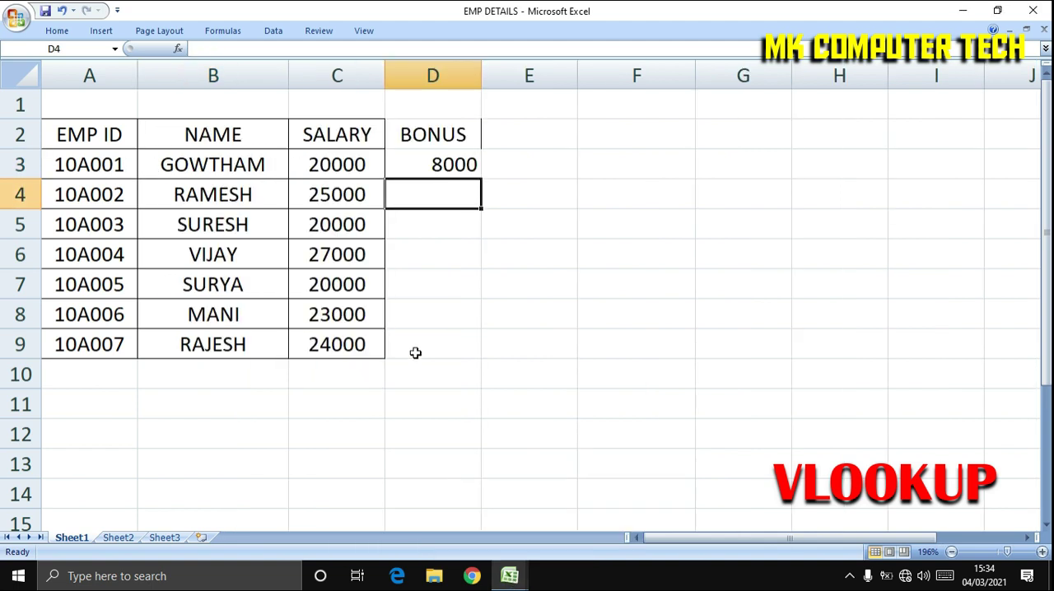
Fill the VLOOKUP formula from D3 down to D9 in the BONUS column.
click(463, 164)
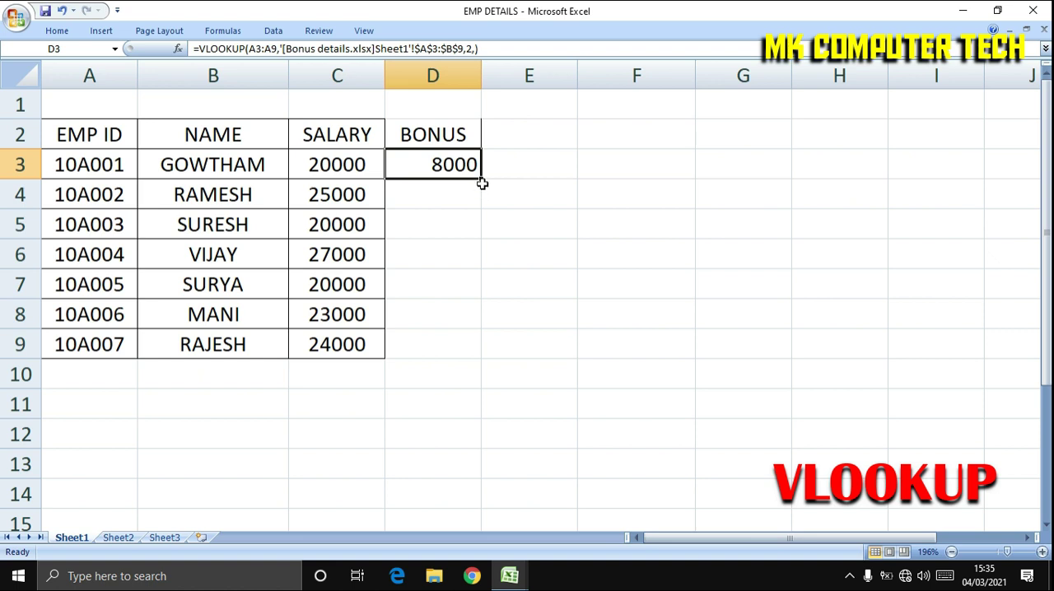
drag(482, 178, 481, 361)
click(530, 306)
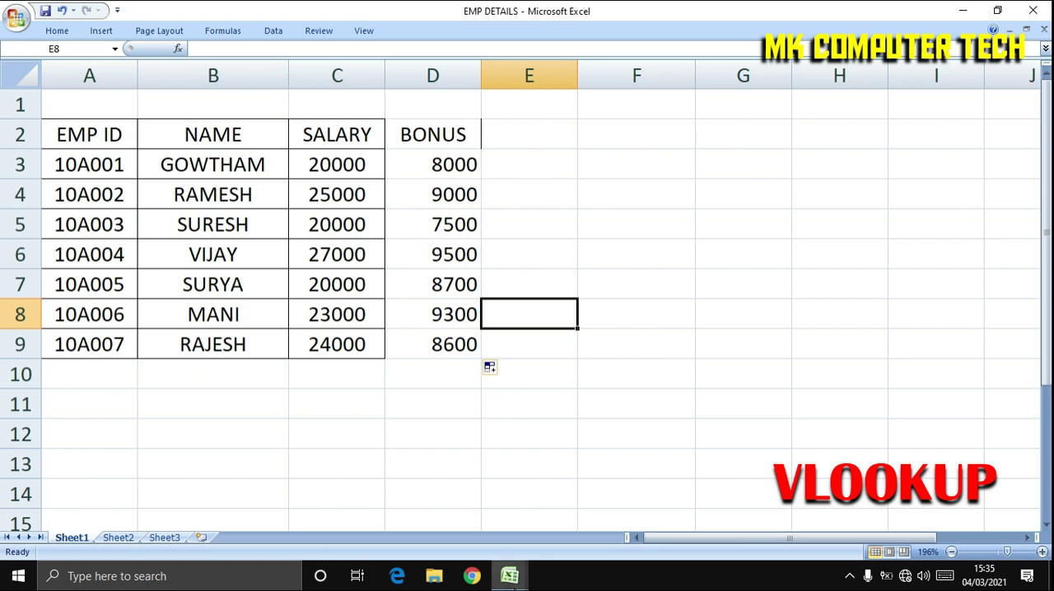
Add the column header NAME in cell C2 of the Bonus details workbook, beside BONUS.
mouse_move(511, 576)
click(598, 518)
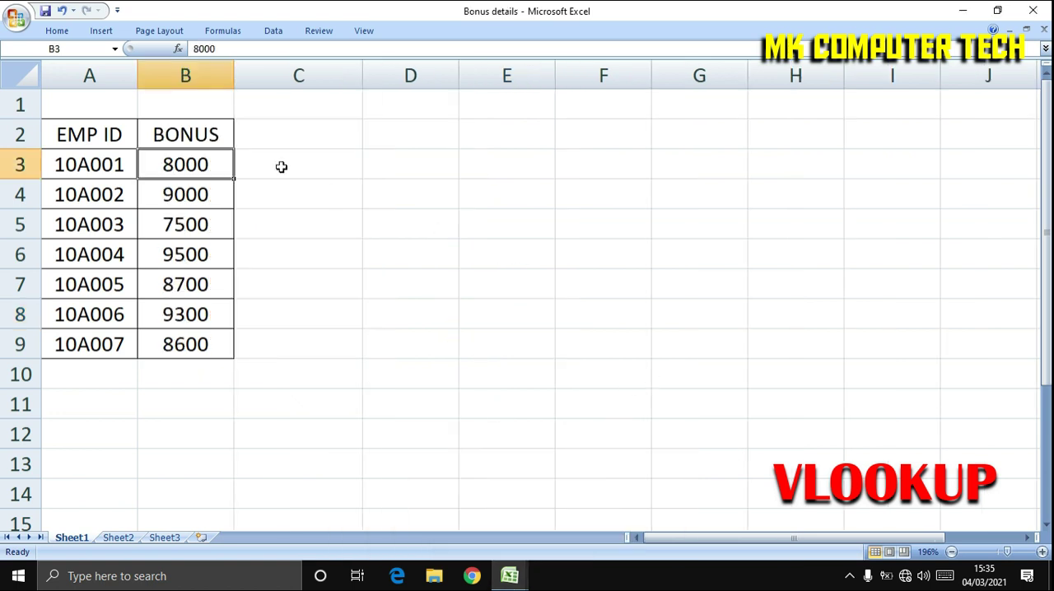
click(112, 154)
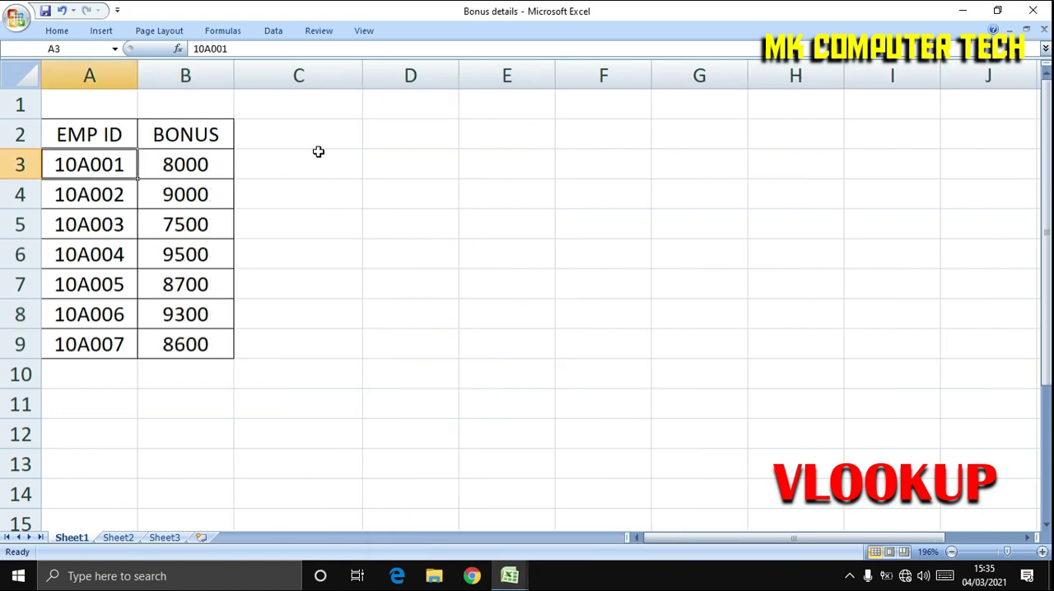
click(269, 169)
click(312, 134)
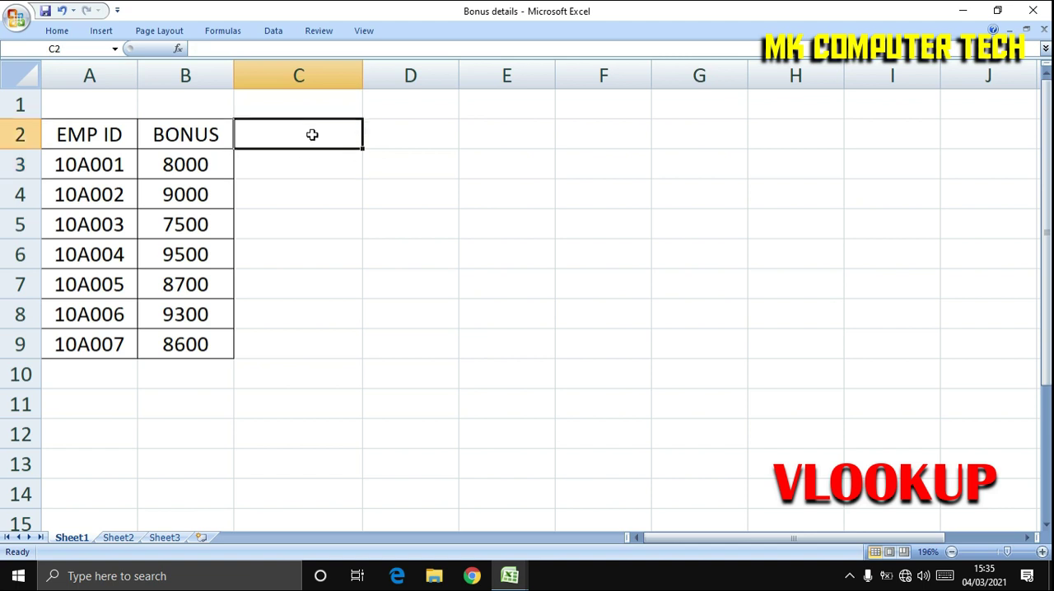
text(NAME)
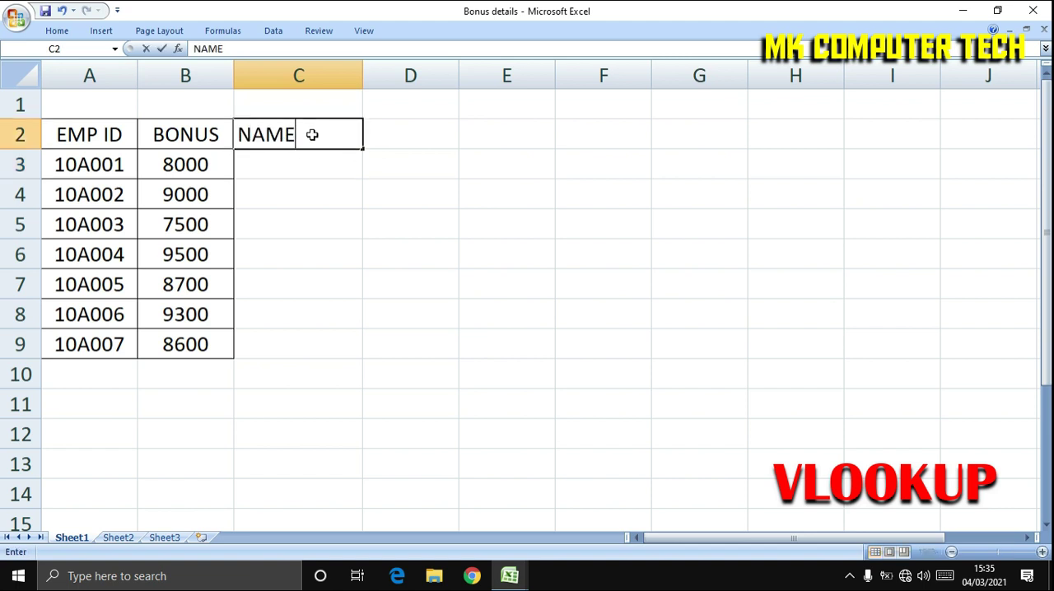
key(Return)
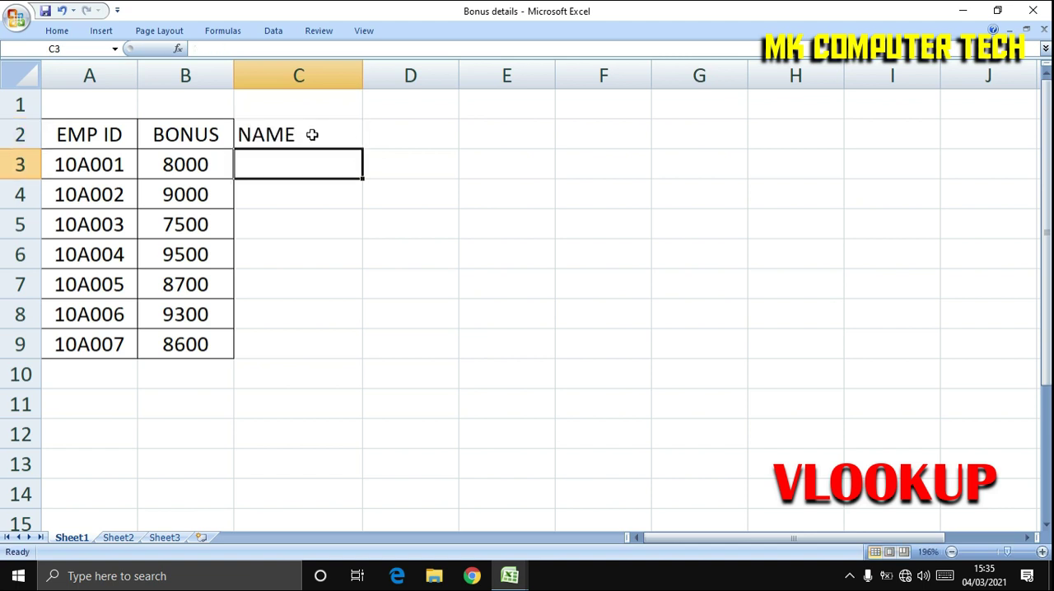
click(272, 212)
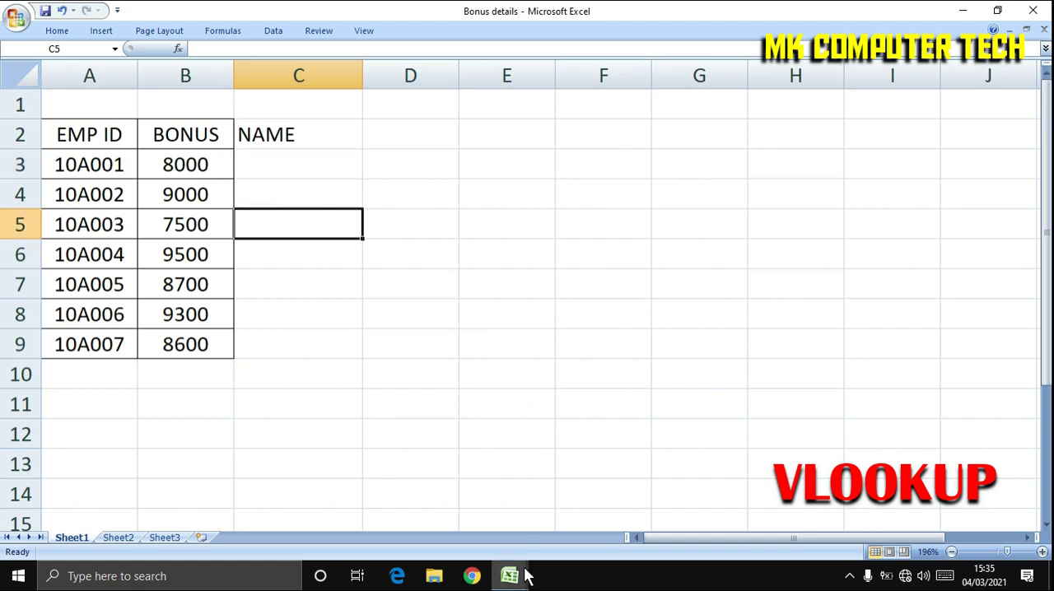
Compare the EMP ID and BONUS cells in EMP DETAILS with the Bonus details table, ending in the Bonus details workbook.
mouse_move(513, 573)
click(487, 545)
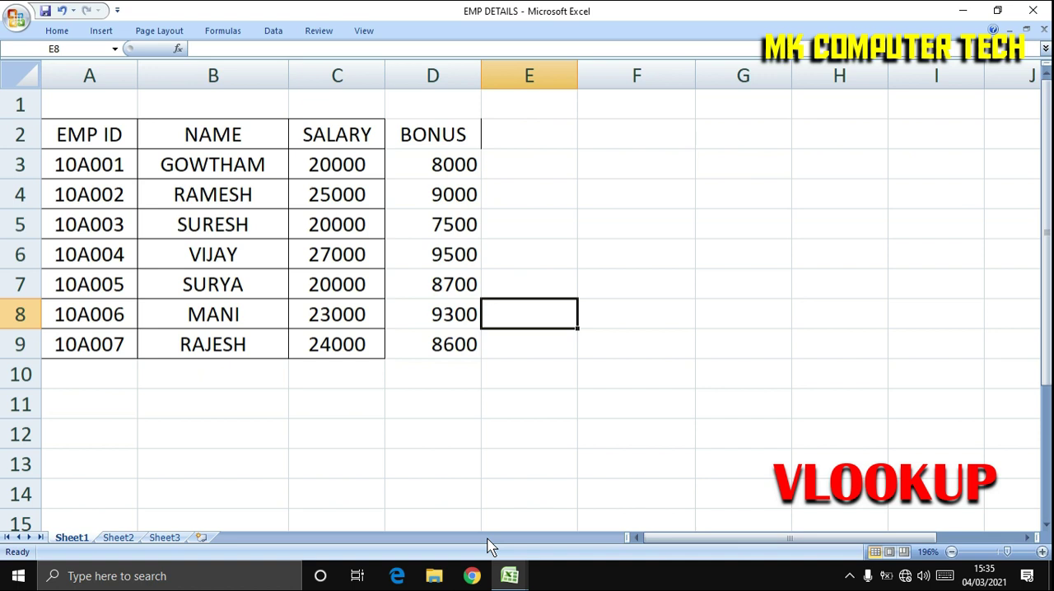
click(92, 162)
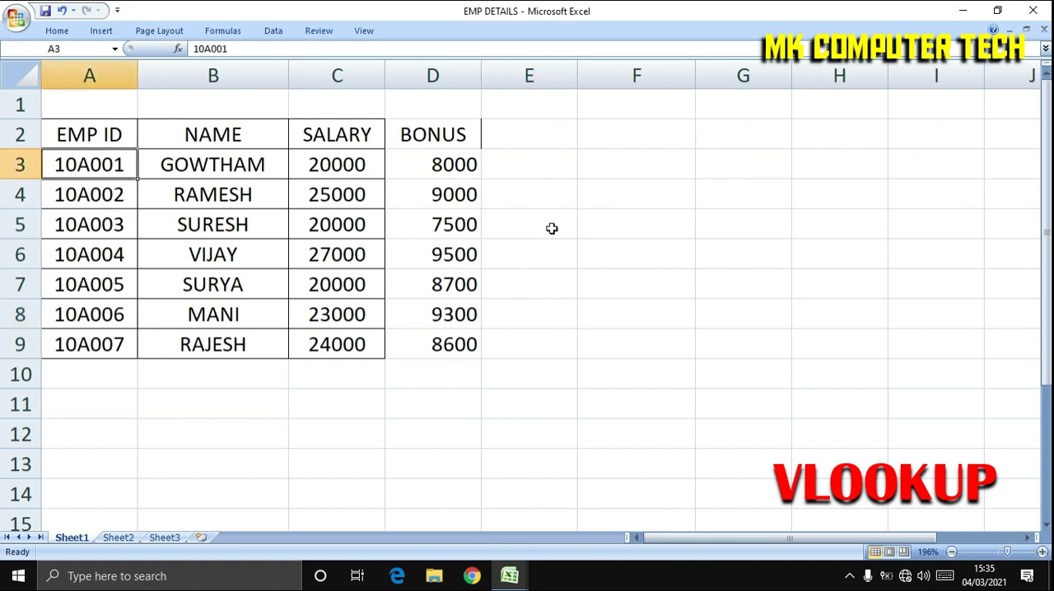
click(449, 160)
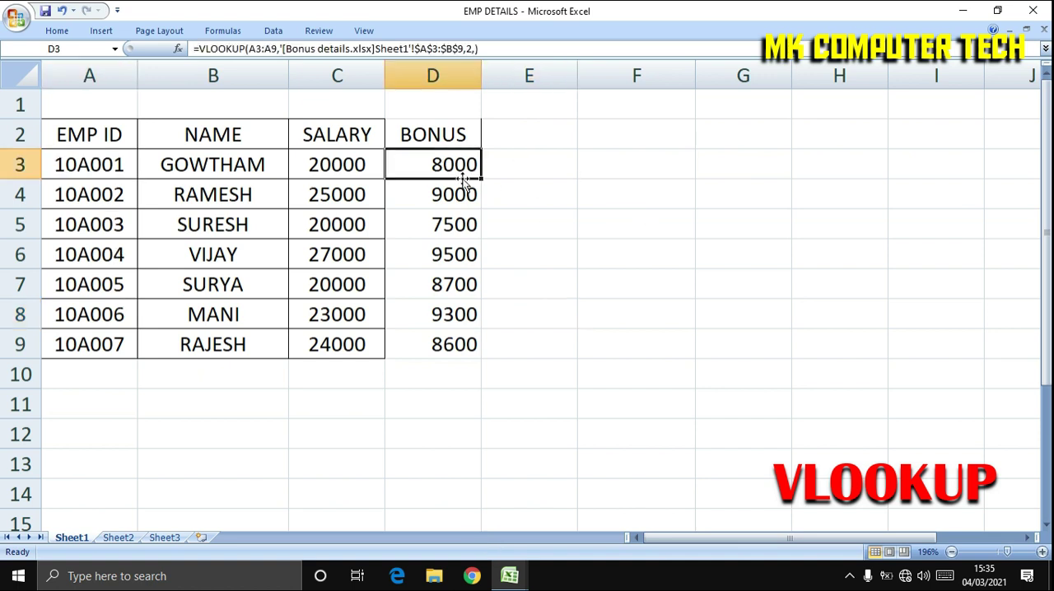
click(509, 576)
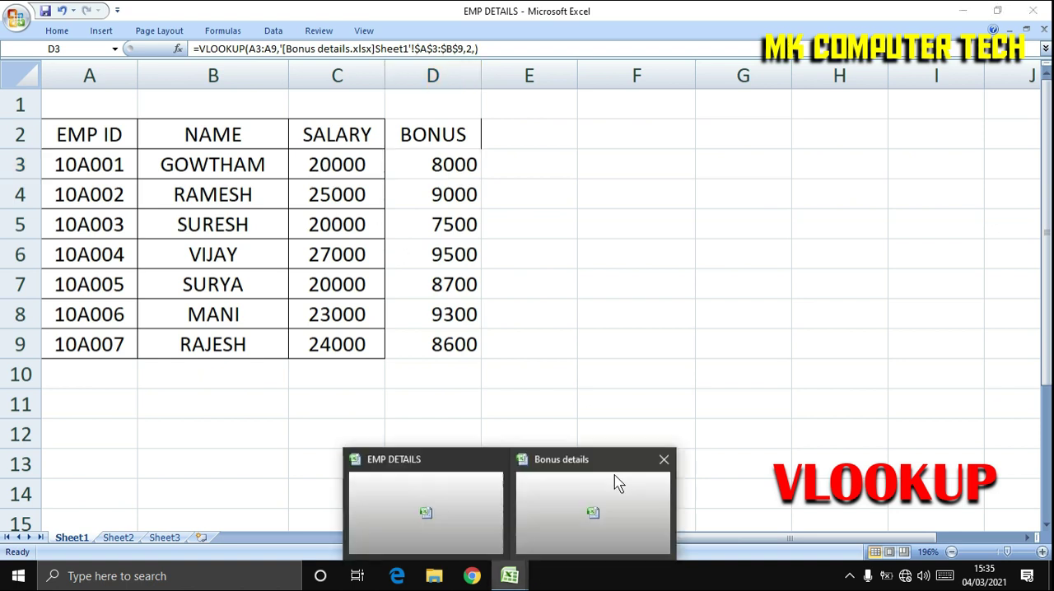
click(618, 484)
click(67, 164)
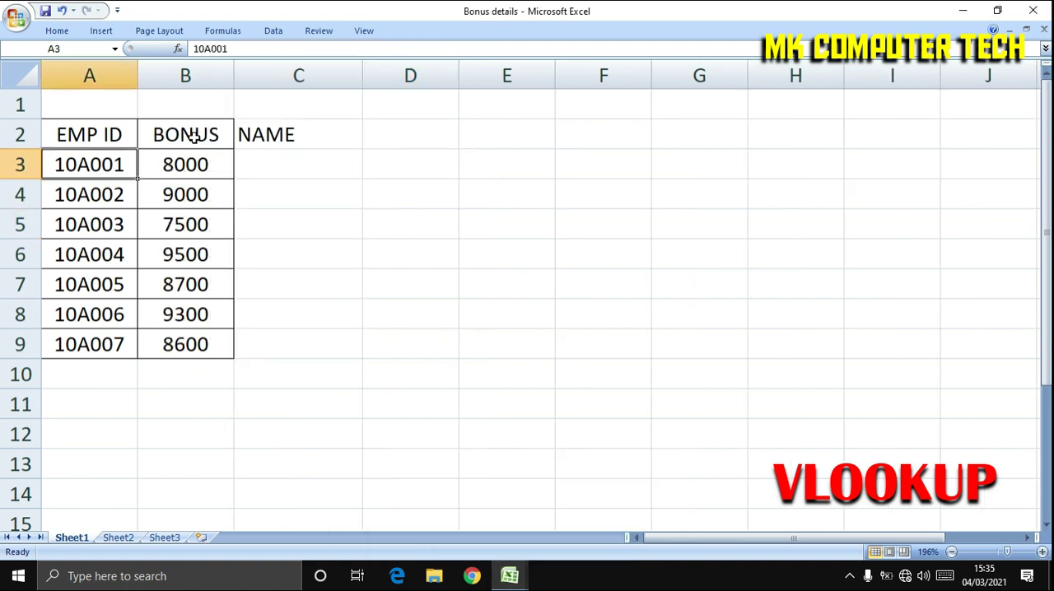
click(510, 576)
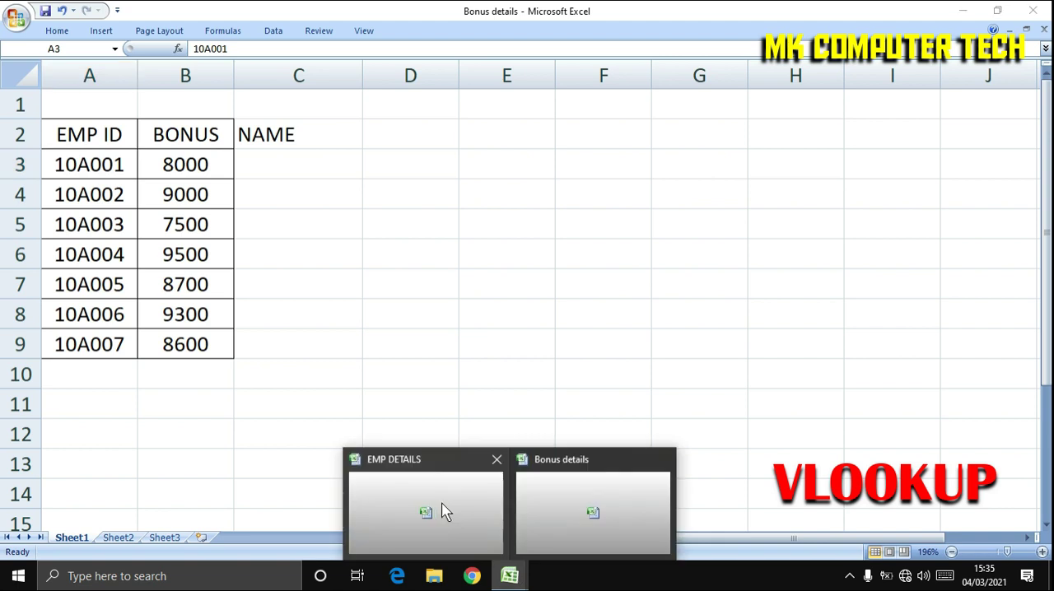
click(445, 513)
click(510, 576)
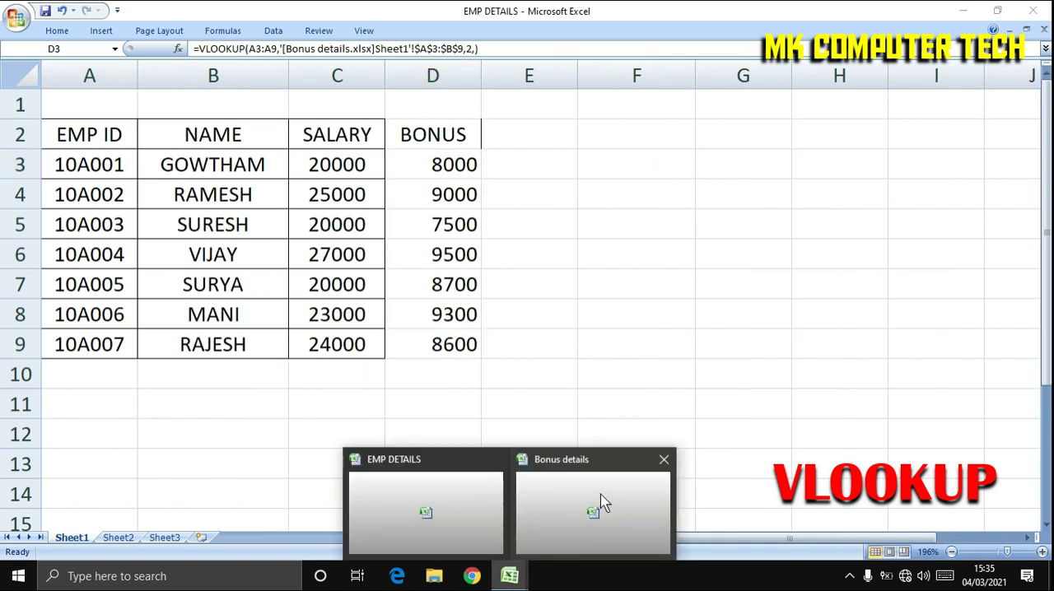
click(572, 484)
click(336, 160)
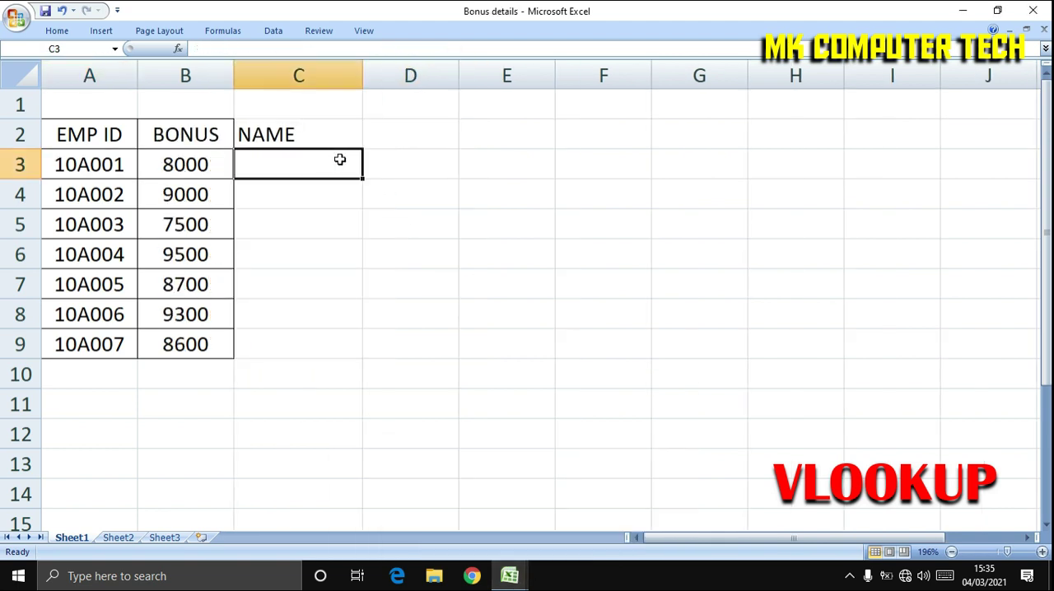
text(=)
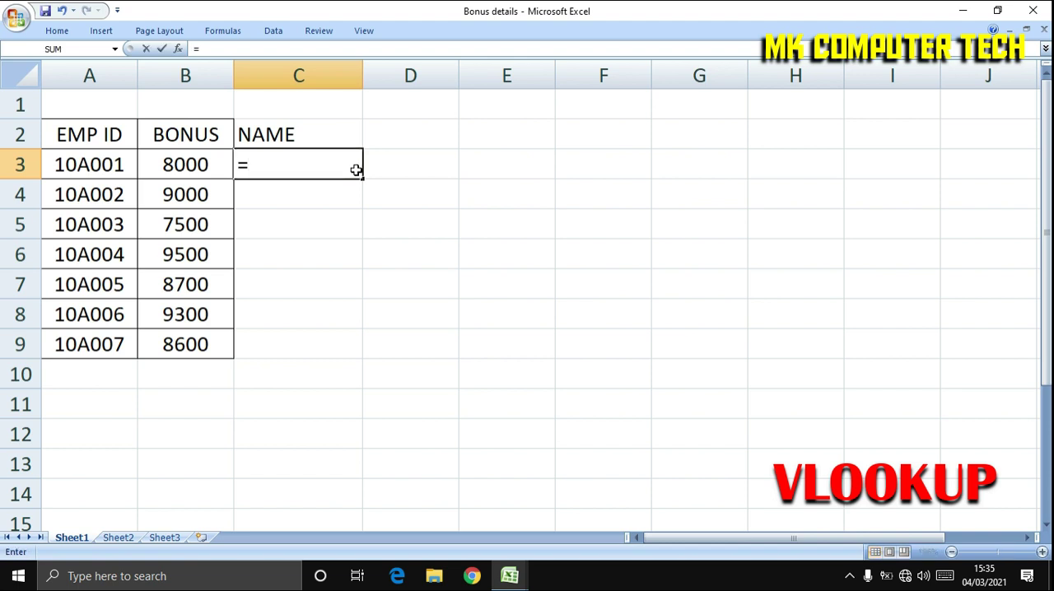
text(VLOO)
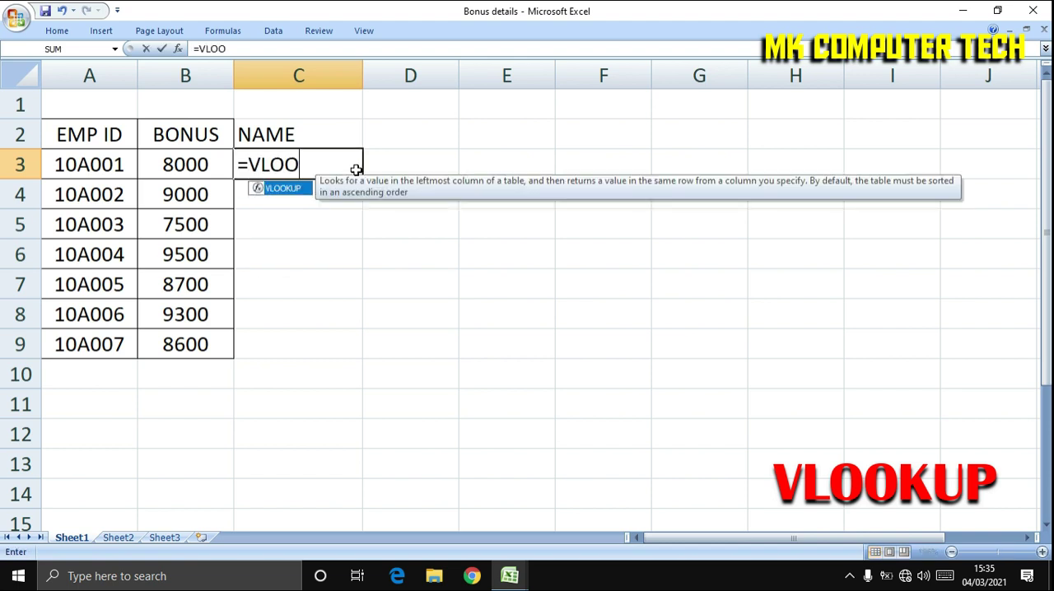
text(K)
key(Tab)
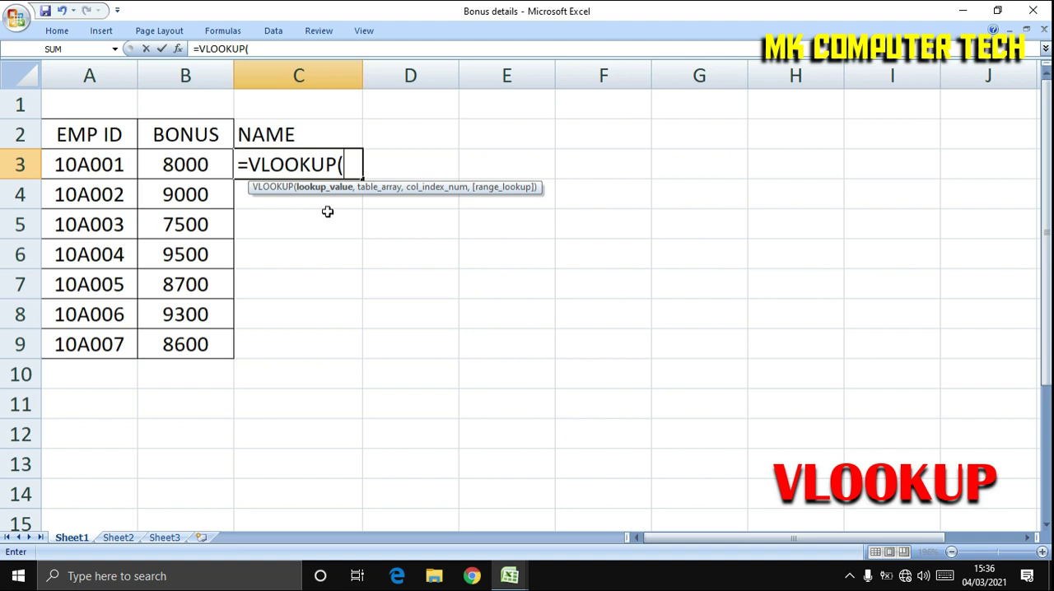
click(96, 163)
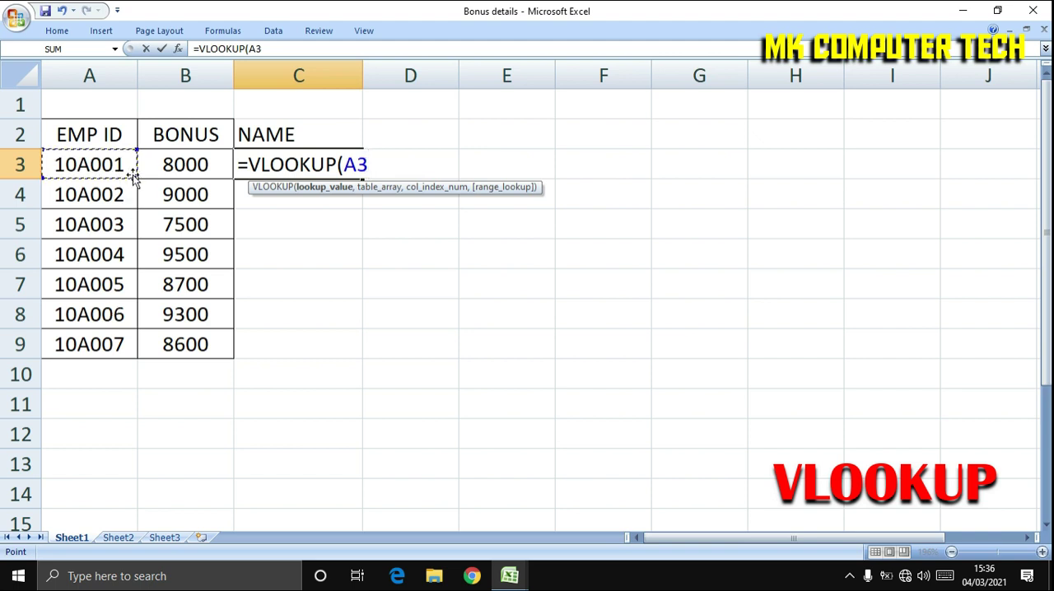
drag(133, 175, 131, 357)
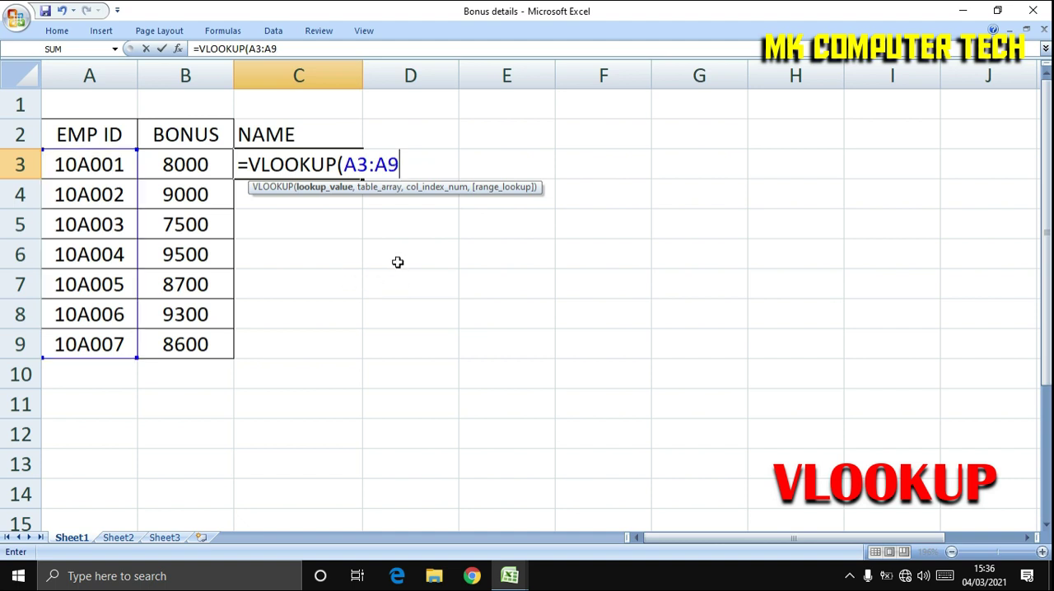
text(,)
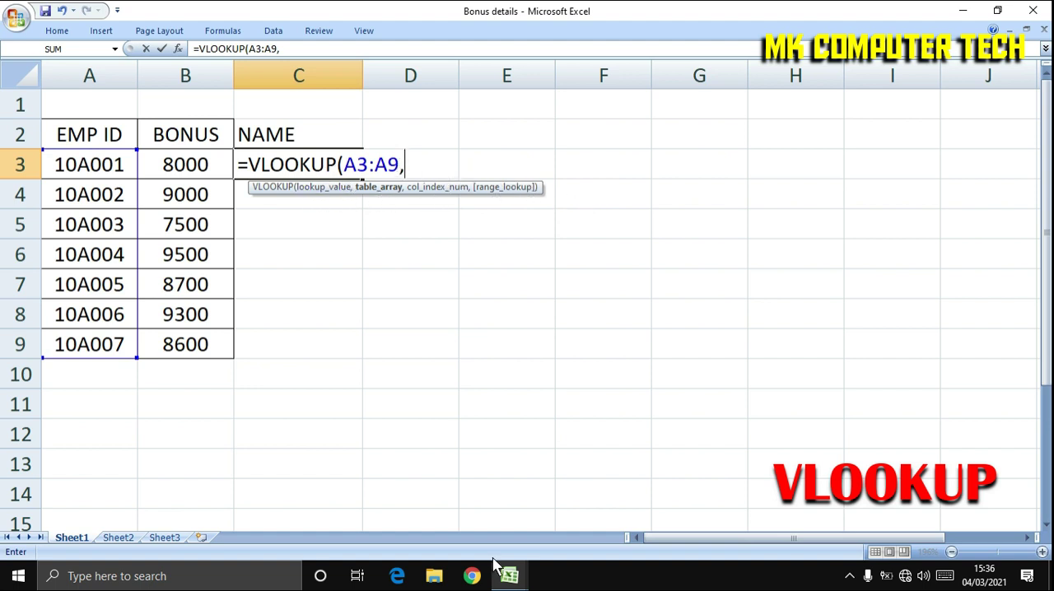
mouse_move(510, 577)
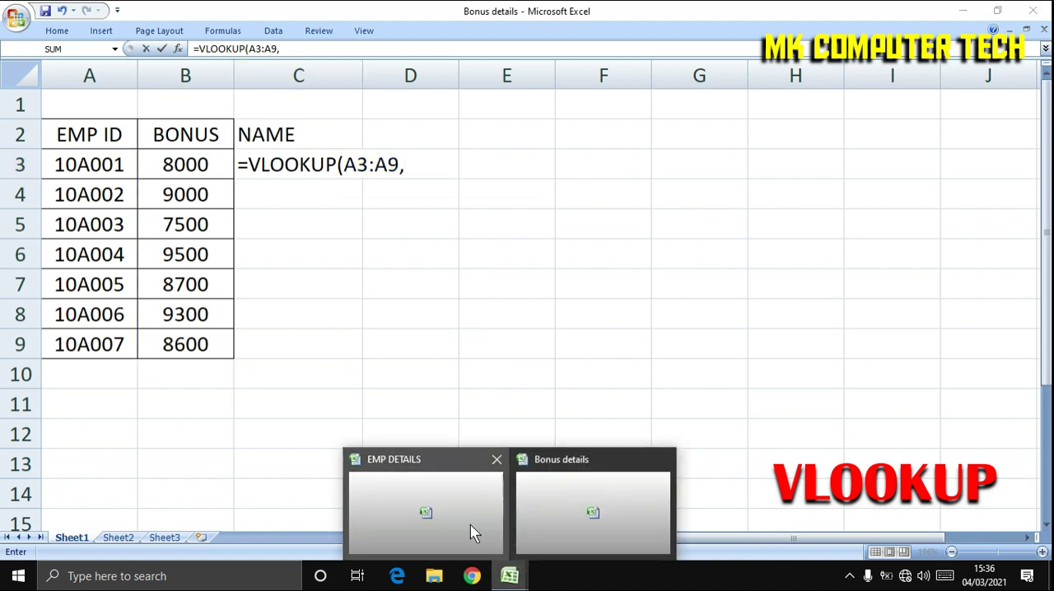
click(471, 524)
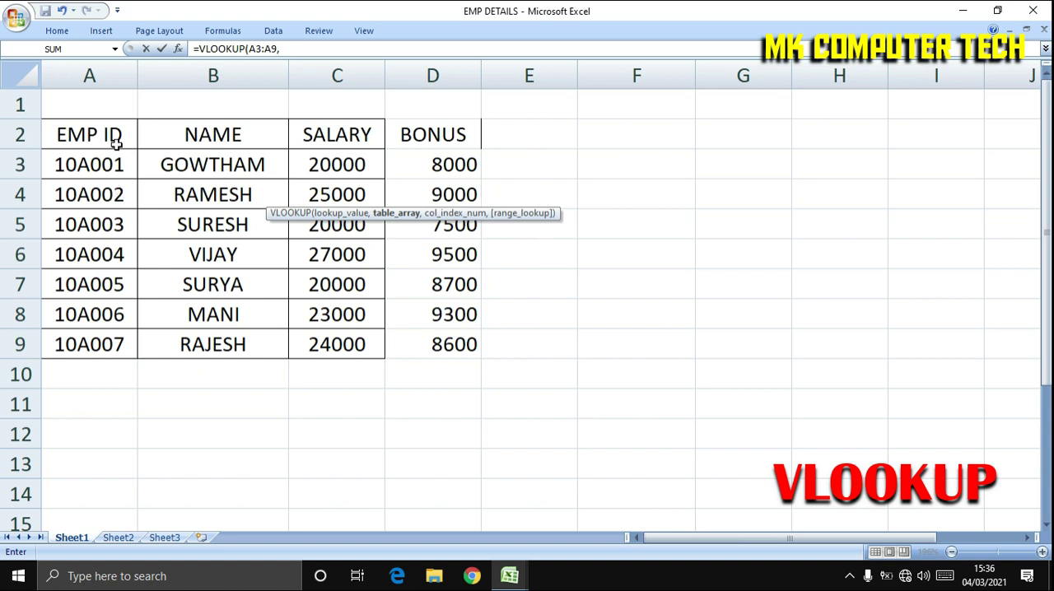
drag(77, 164, 445, 341)
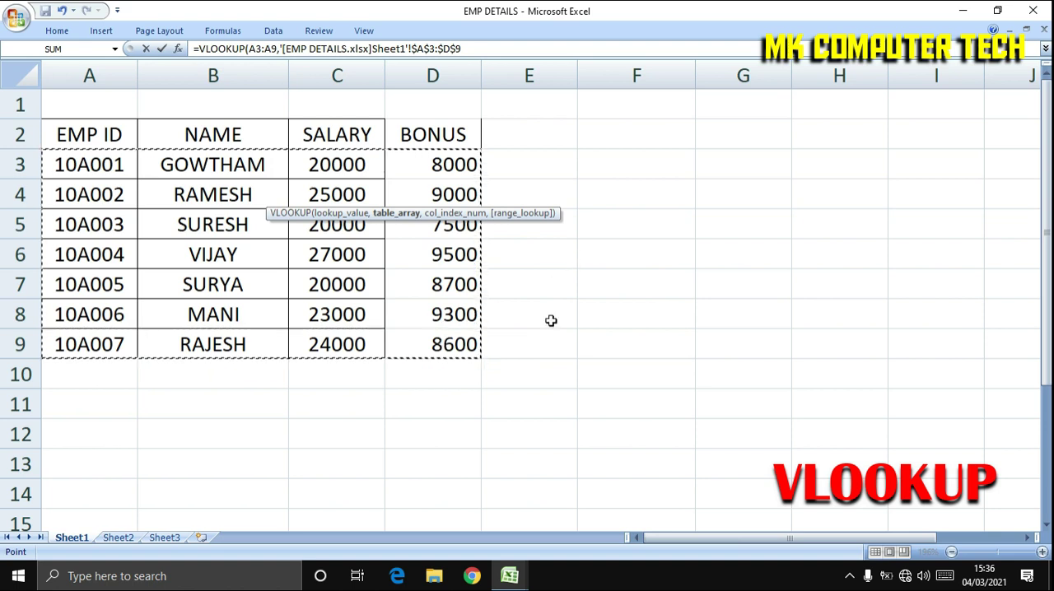
mouse_move(510, 576)
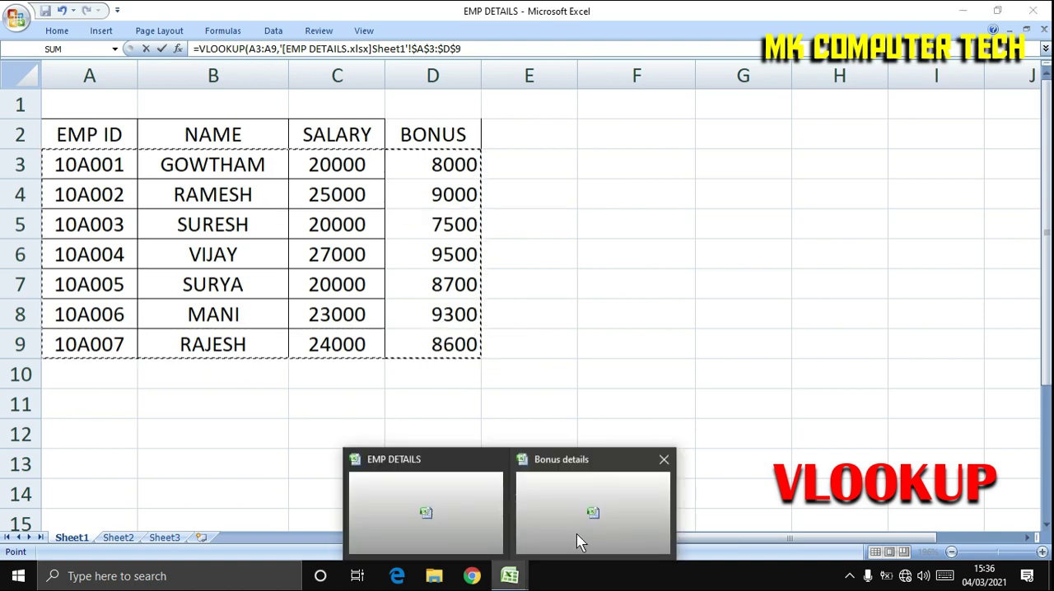
click(576, 539)
drag(410, 195, 503, 198)
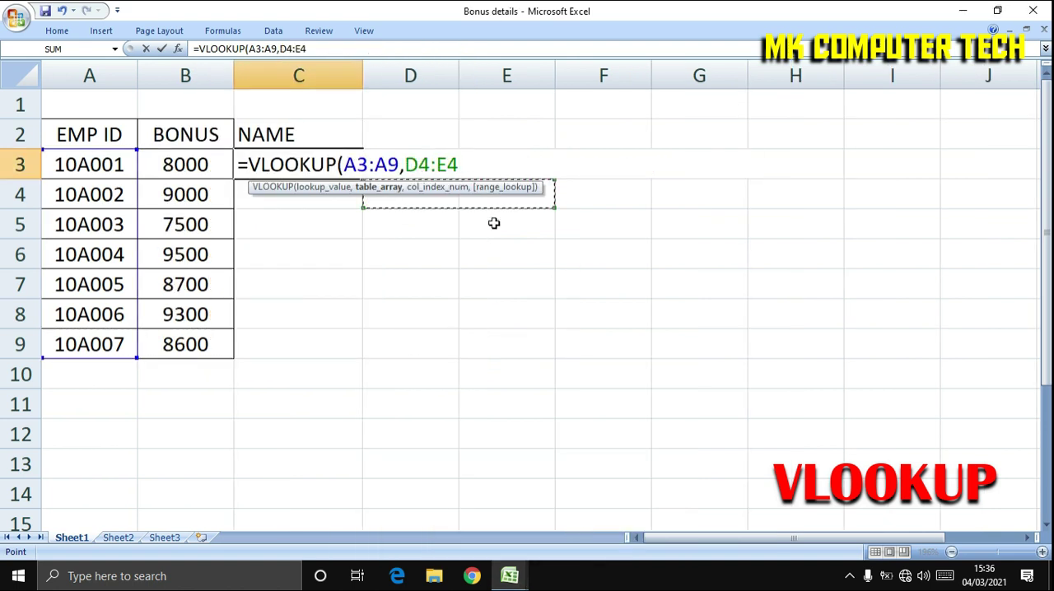
key(Escape)
Begin a fresh VLOOKUP formula in cell C3 with the EMP ID range A3:A9 as the lookup value.
text(=)
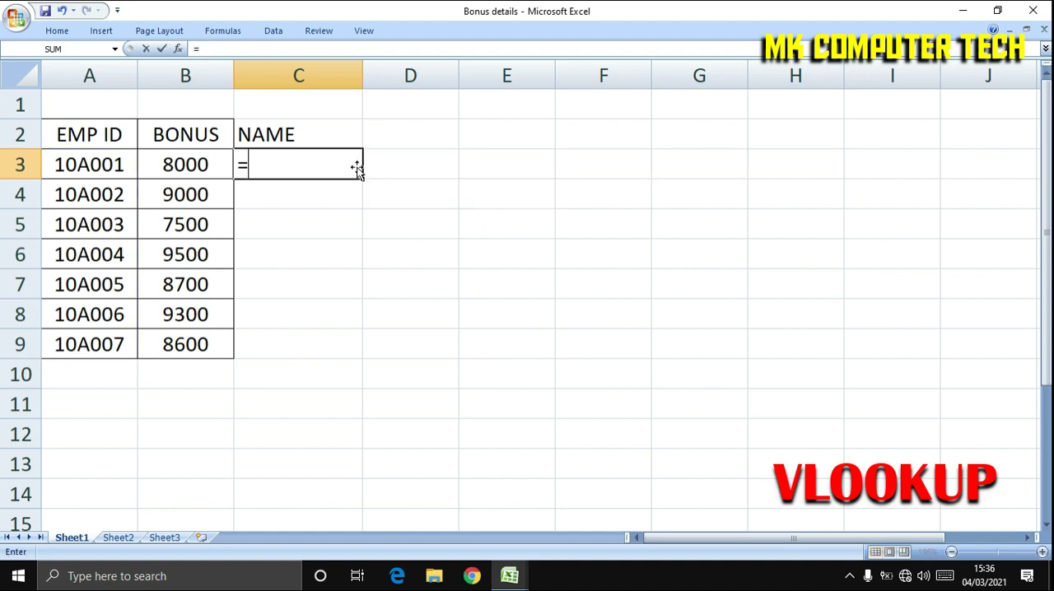
text(VLOOKUP()
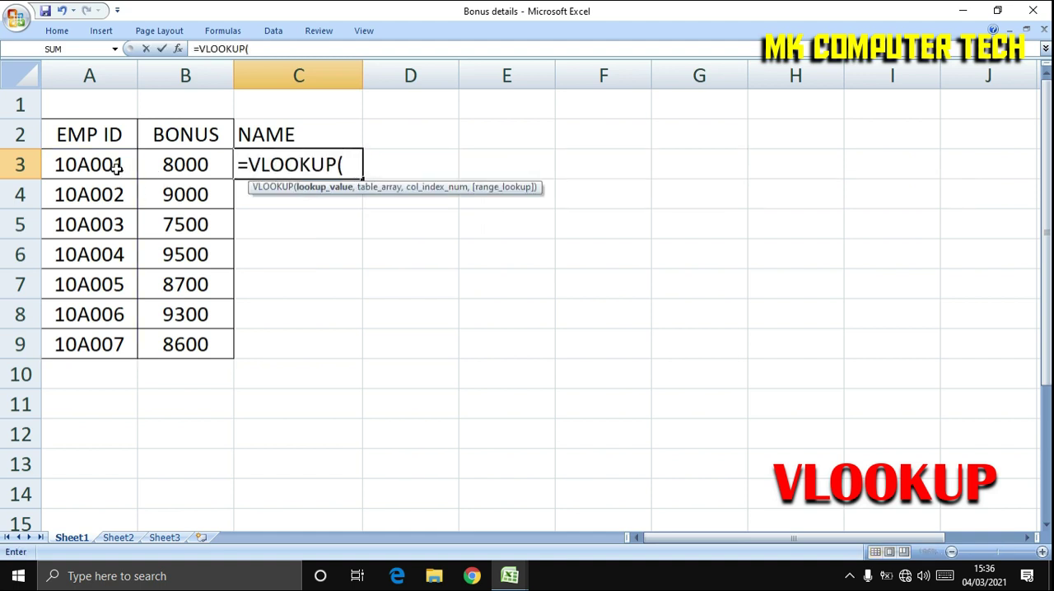
drag(118, 166, 121, 339)
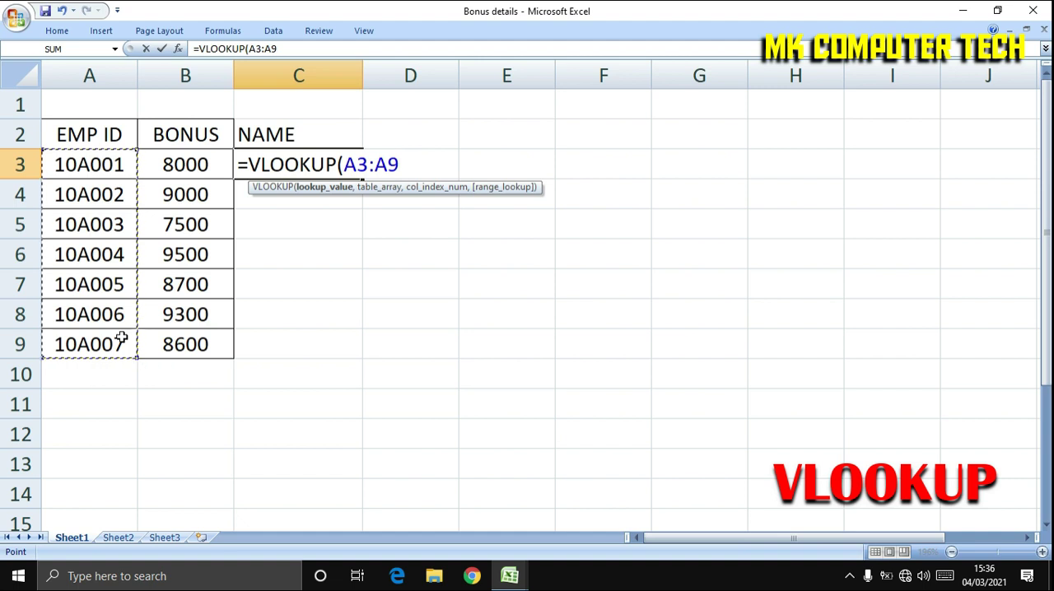
text(,)
Set the formula's table array to A3:D9 on Sheet1 of the EMP DETAILS workbook, returning to Bonus details for the next argument.
mouse_move(509, 572)
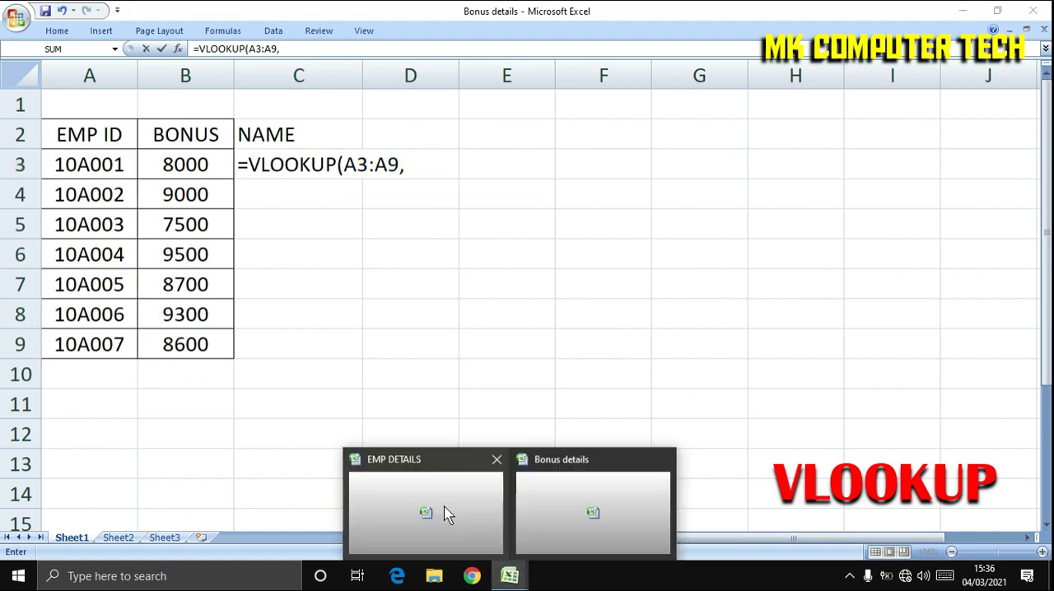
click(426, 510)
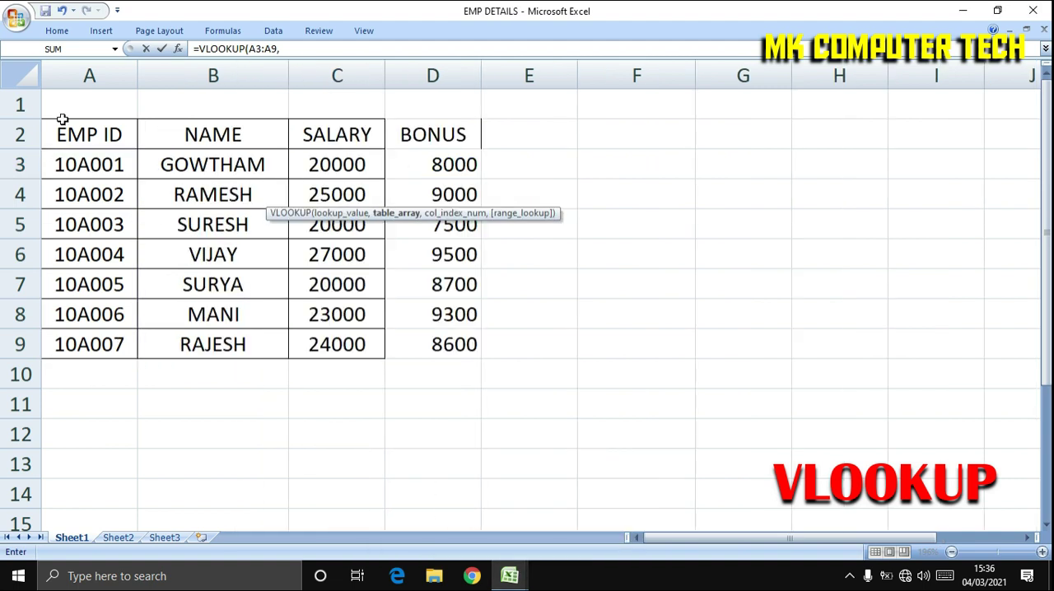
drag(61, 164, 430, 346)
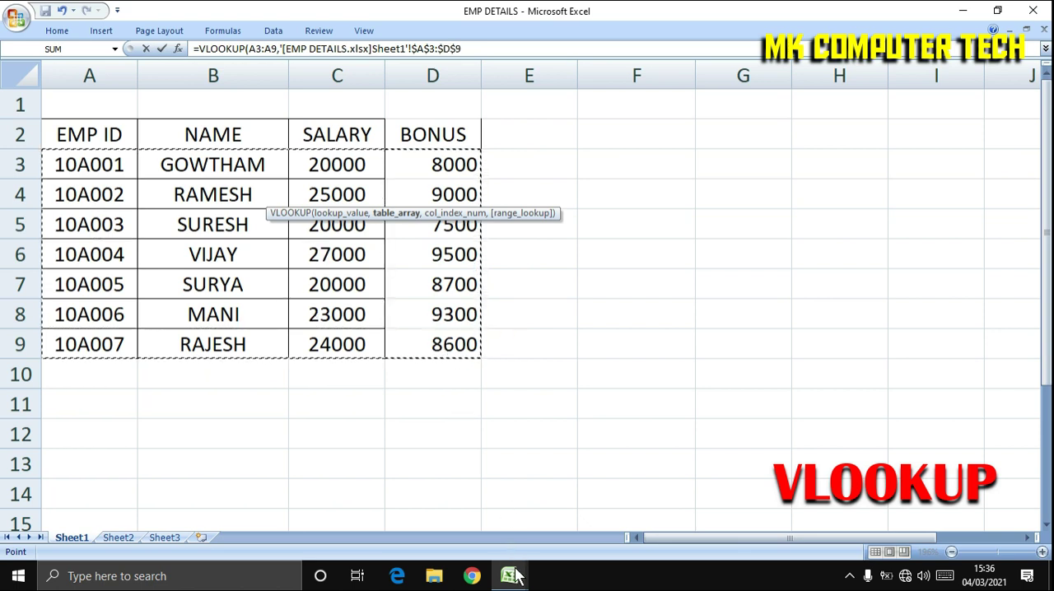
mouse_move(515, 574)
click(582, 503)
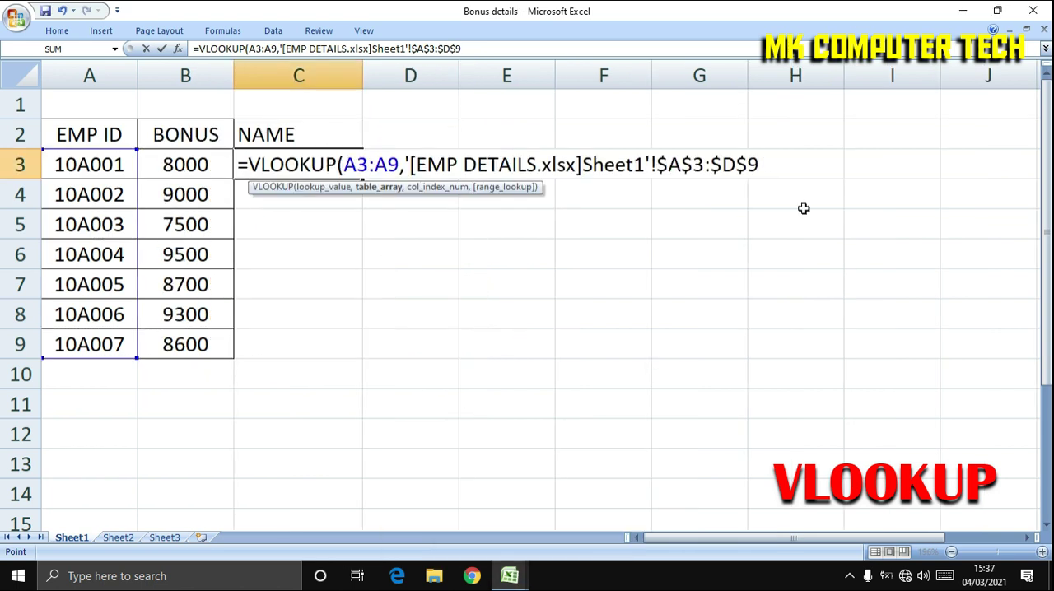
text(,)
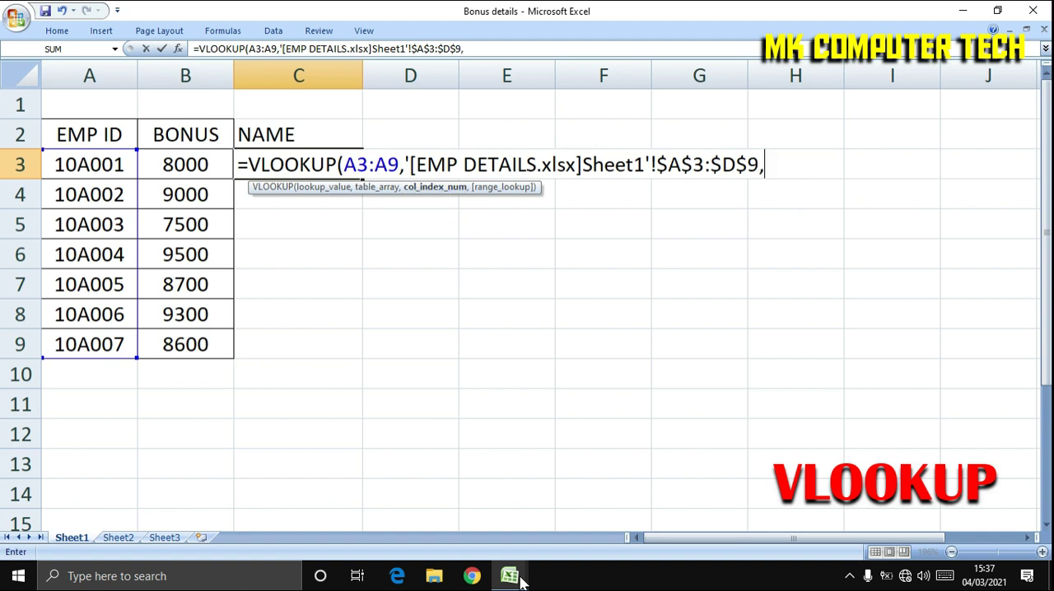
Check the NAME column's position in EMP DETAILS and complete the C3 formula with column index 2 and exact match.
mouse_move(513, 579)
click(434, 501)
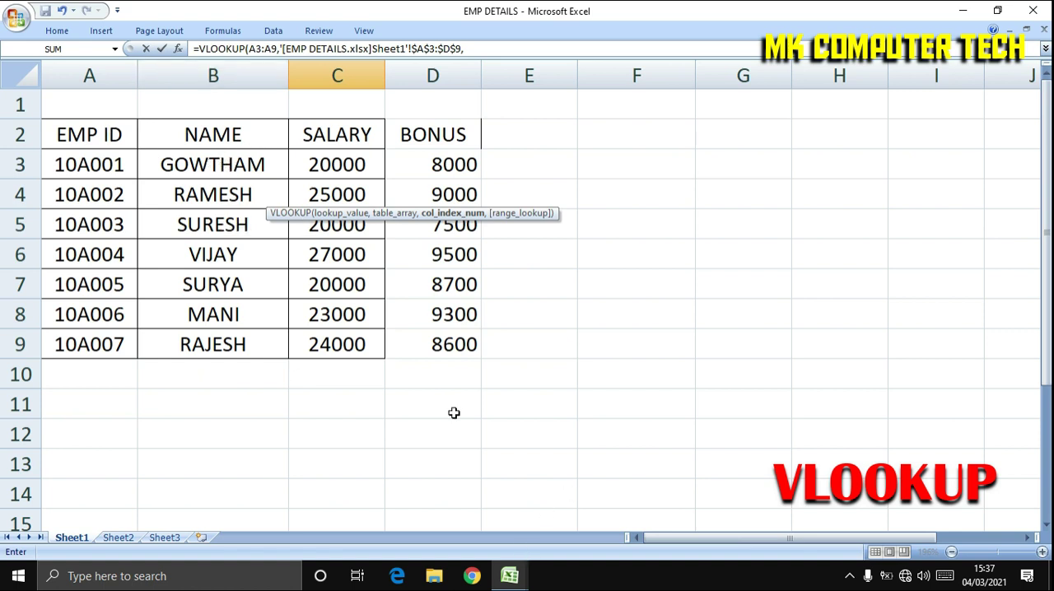
click(510, 576)
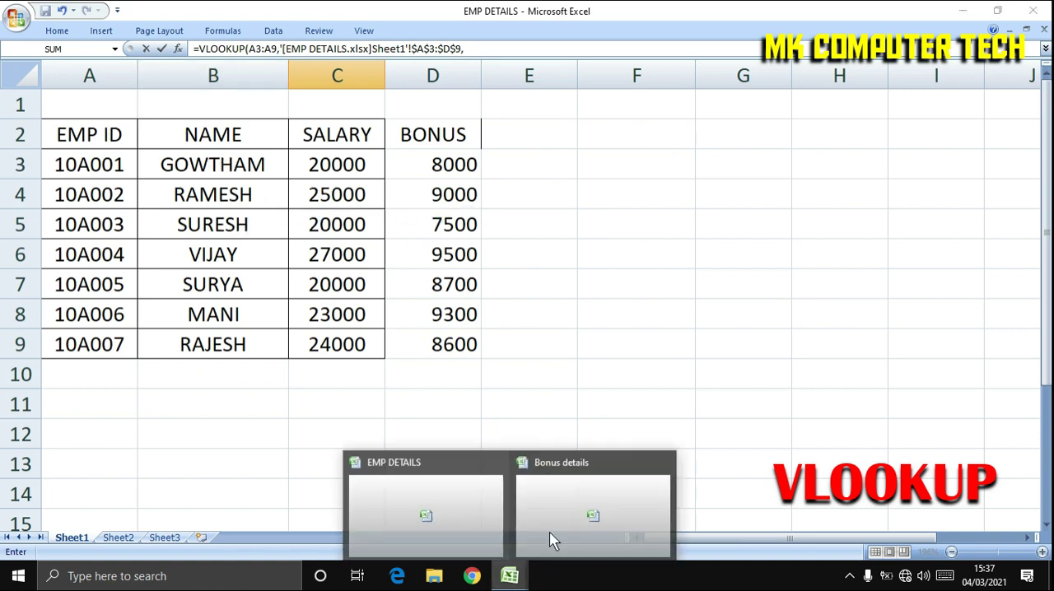
click(555, 537)
text(2,)
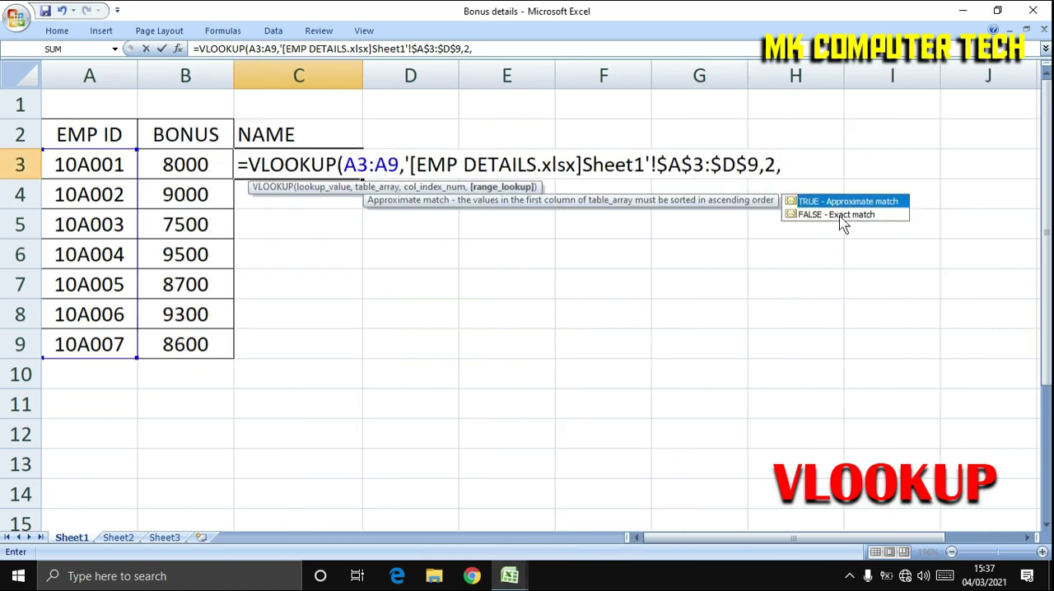
click(843, 216)
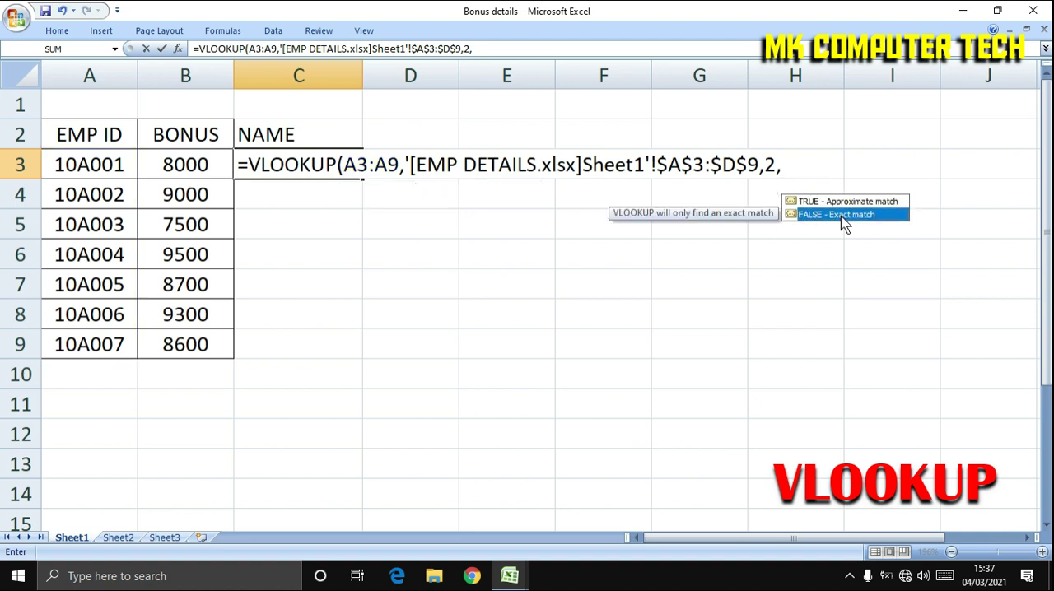
double_click(842, 215)
key(Return)
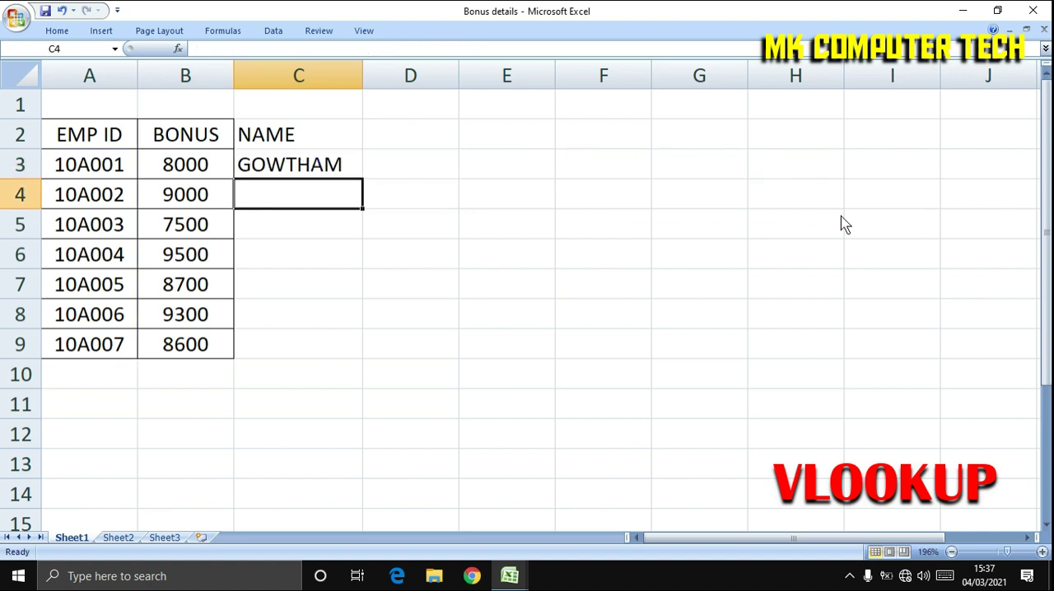
Check the name returned in C3 against the matching EMP ID row in EMP DETAILS and return to Bonus details.
click(327, 168)
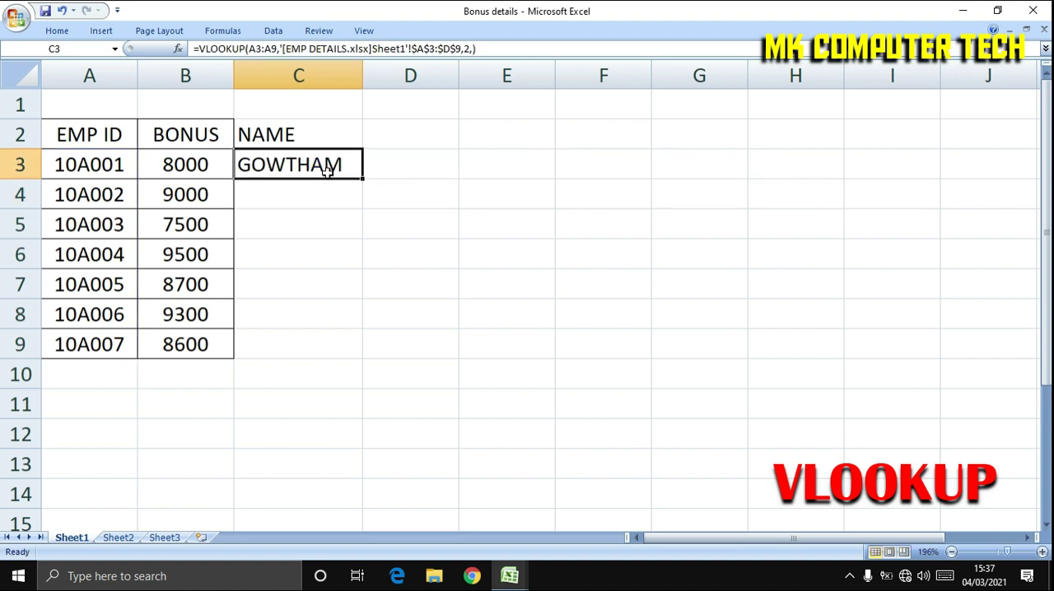
click(103, 169)
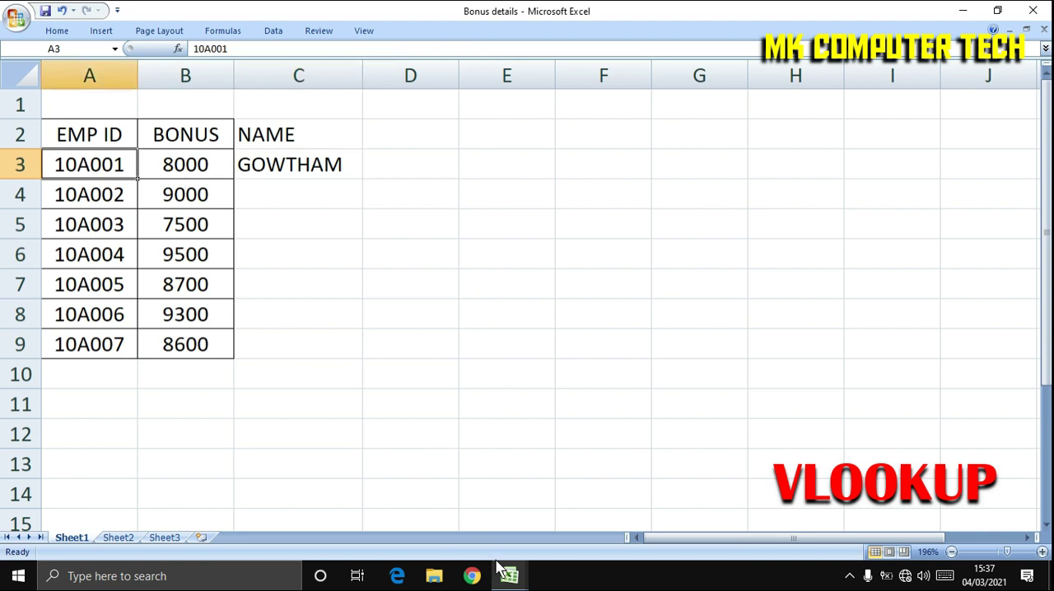
mouse_move(494, 567)
click(438, 509)
click(88, 168)
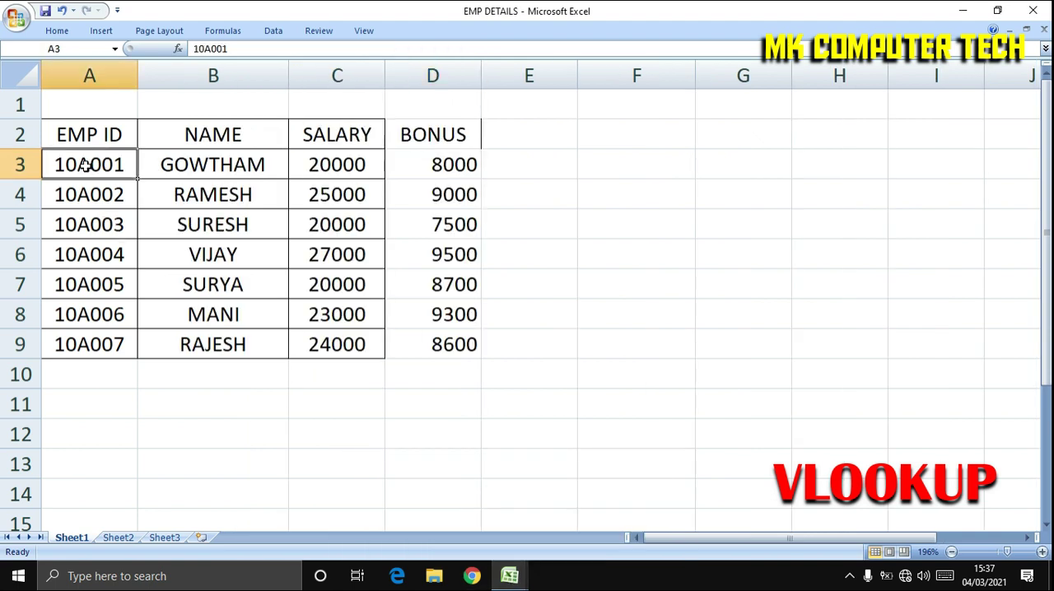
click(223, 160)
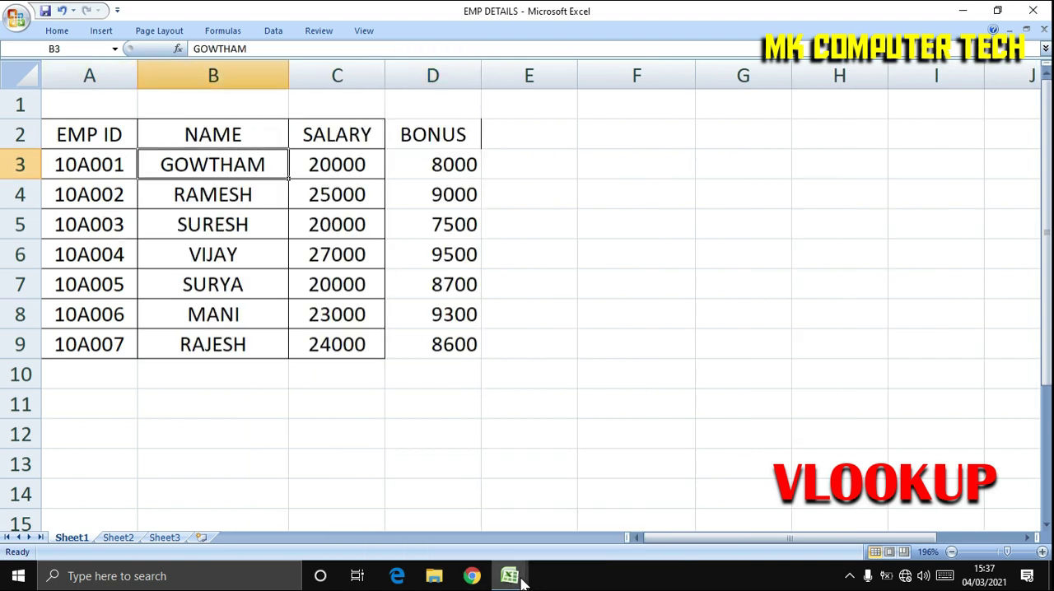
mouse_move(509, 575)
click(612, 505)
Fill the VLOOKUP formula from C3 down to C9 in the NAME column.
click(322, 166)
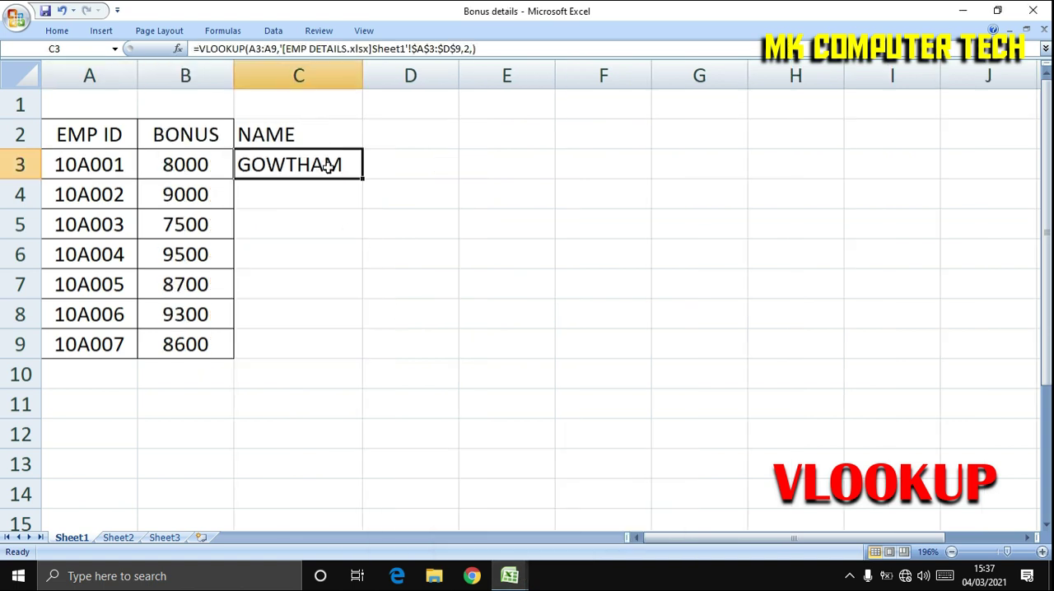
drag(363, 180, 349, 346)
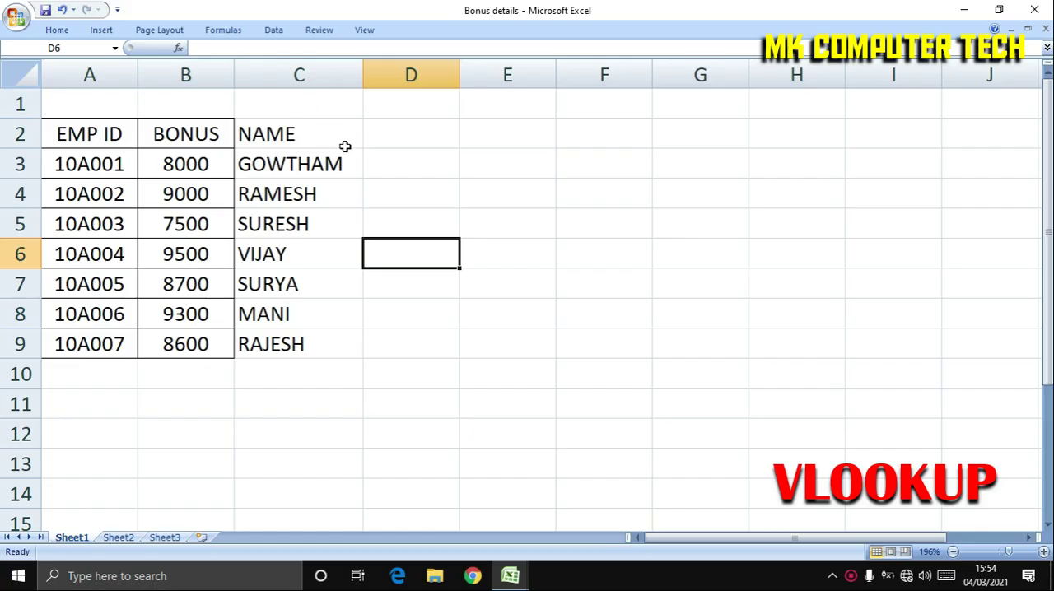
click(344, 145)
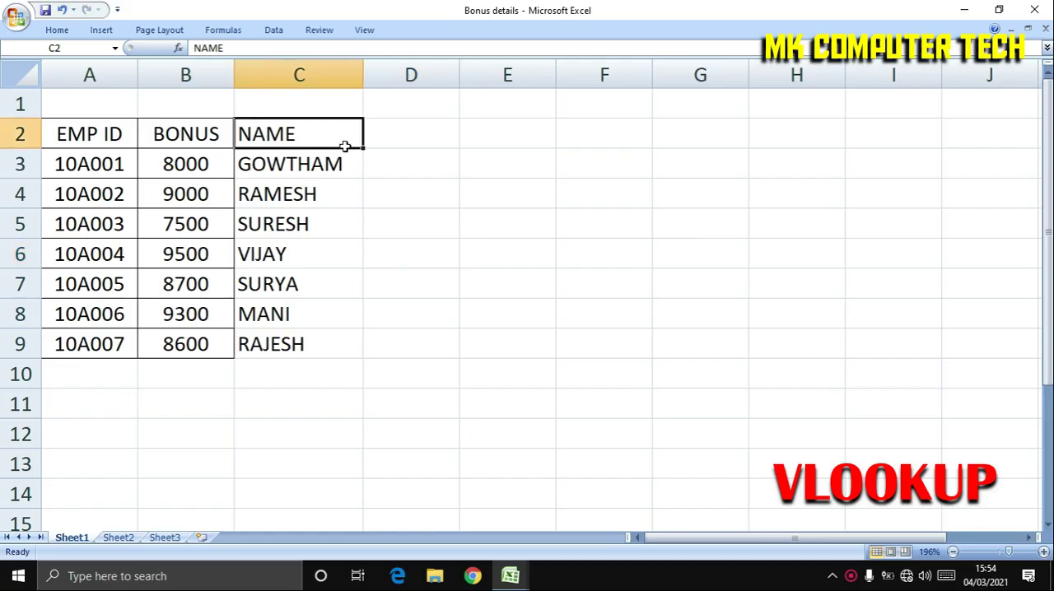